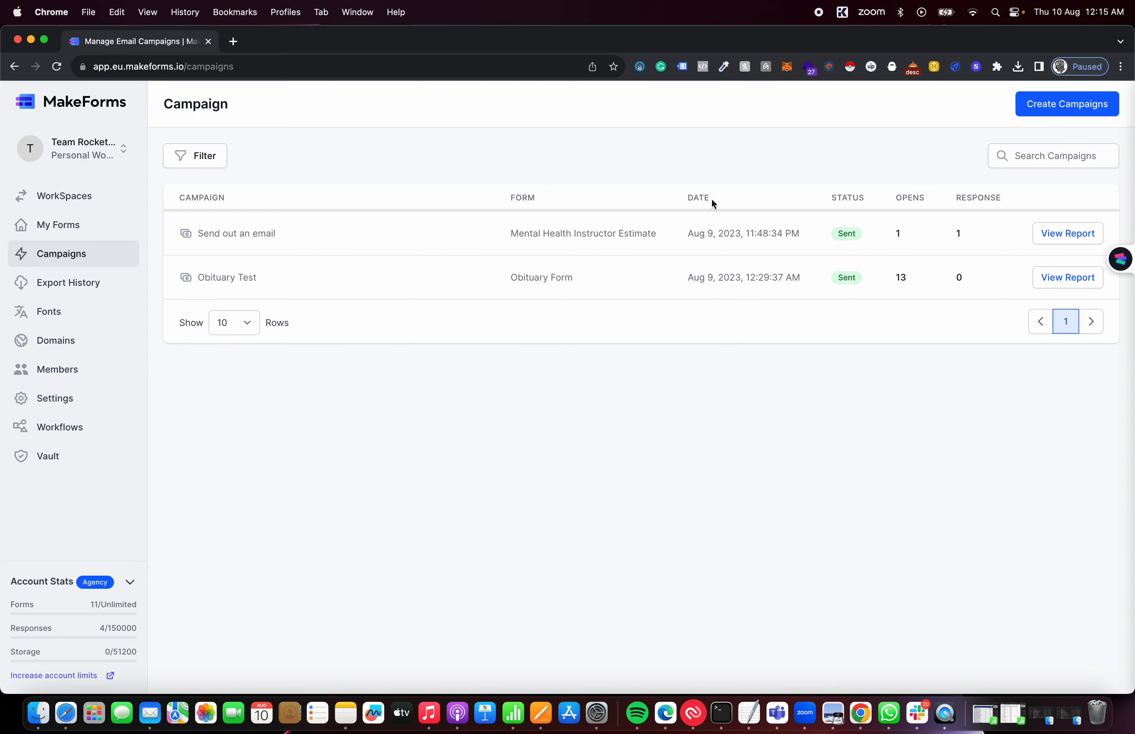
Start a new campaign from the Campaigns page with Create Campaigns
click(1057, 115)
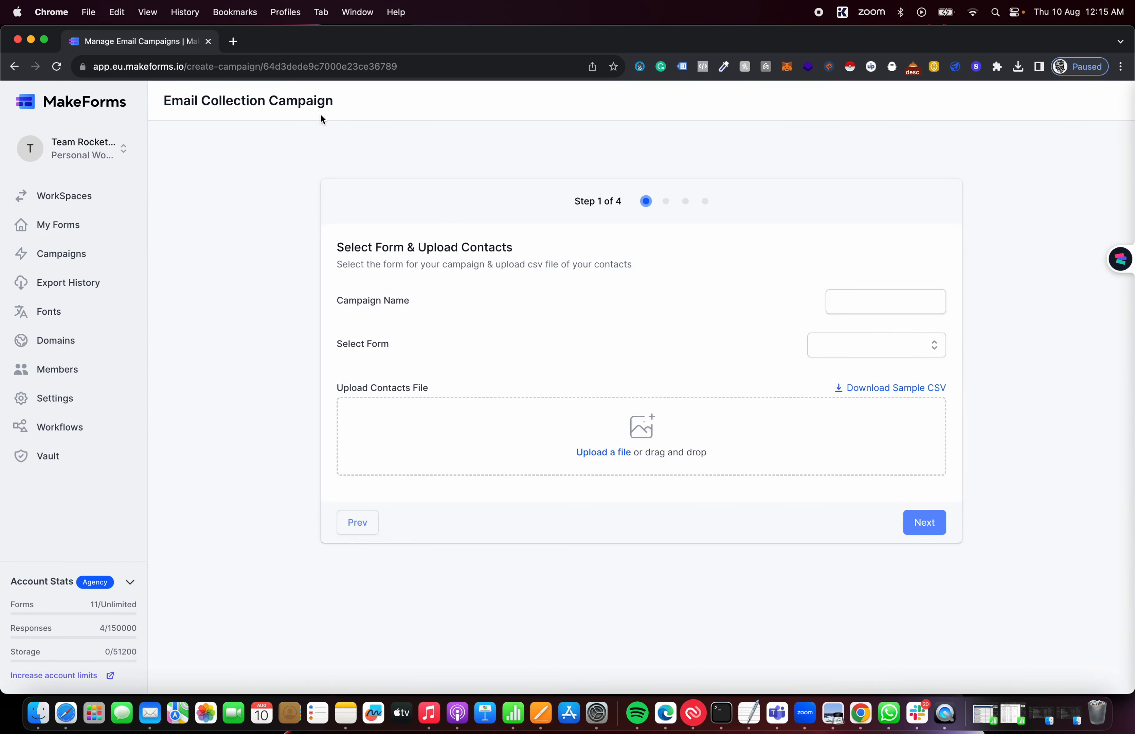
Name the campaign 'Form Collection (Mental Health Instructor)' and select the Mental Health Instructor form
click(866, 298)
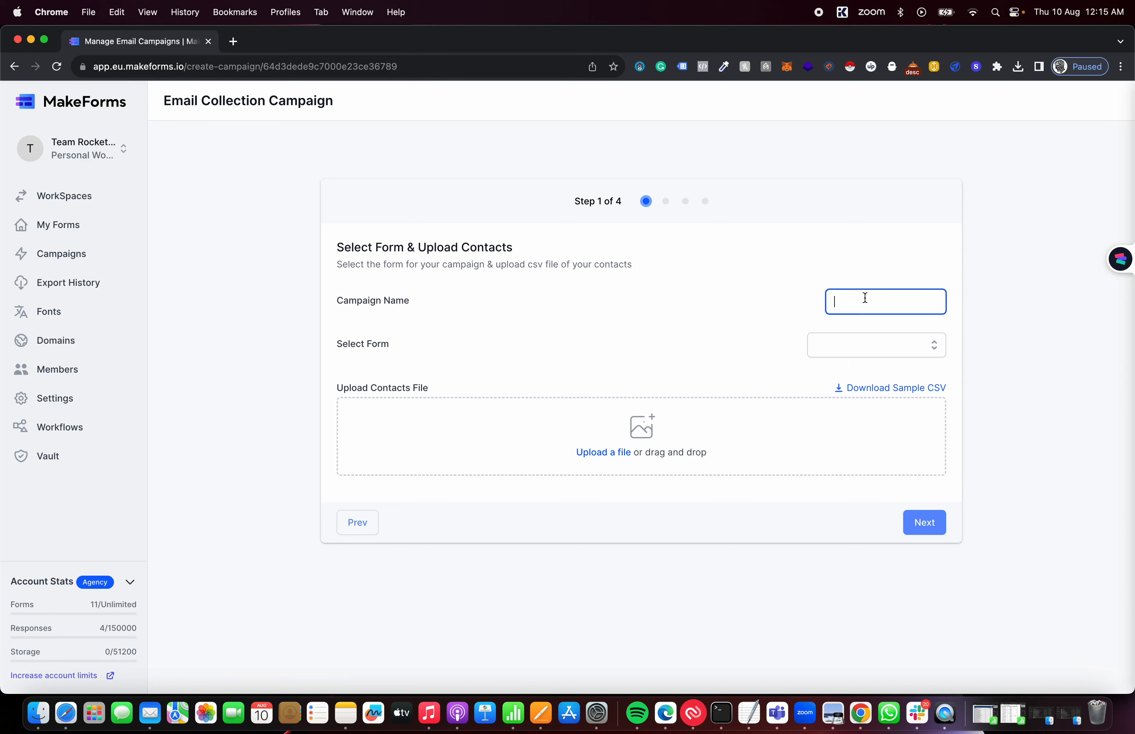
text(Form Co)
text(llection)
text( (Mental H)
text(ealth Instru)
text(ctor()
key(BackSpace)
text())
click(931, 347)
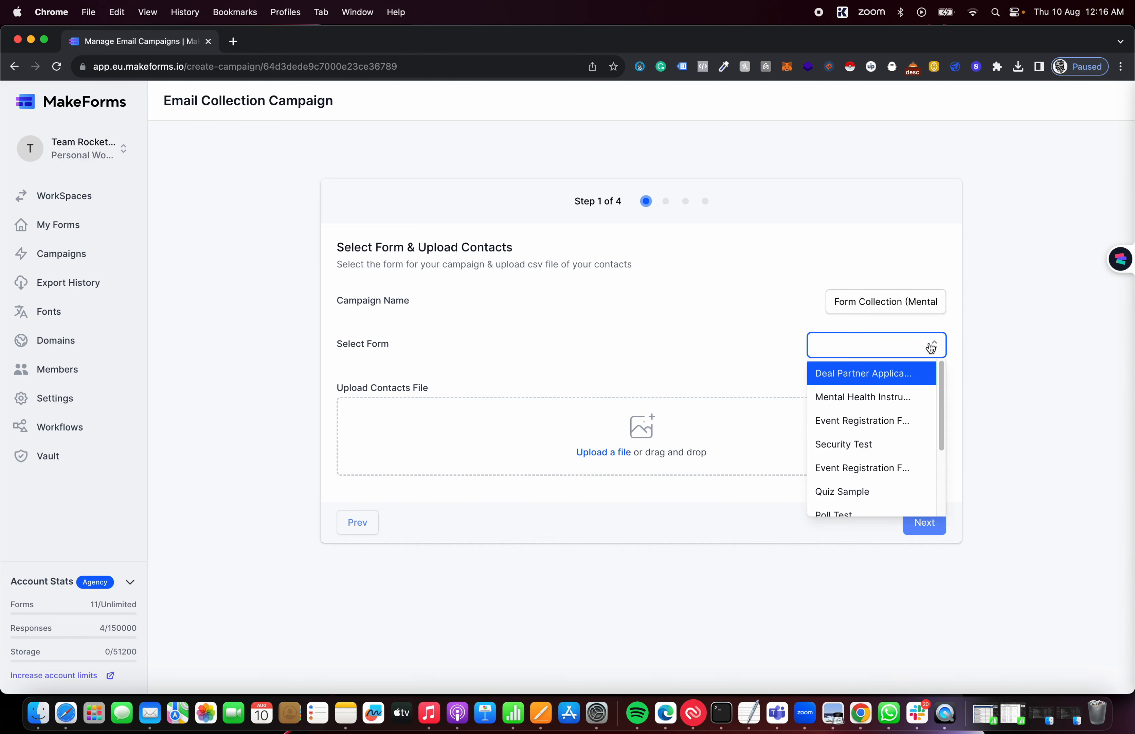
click(880, 397)
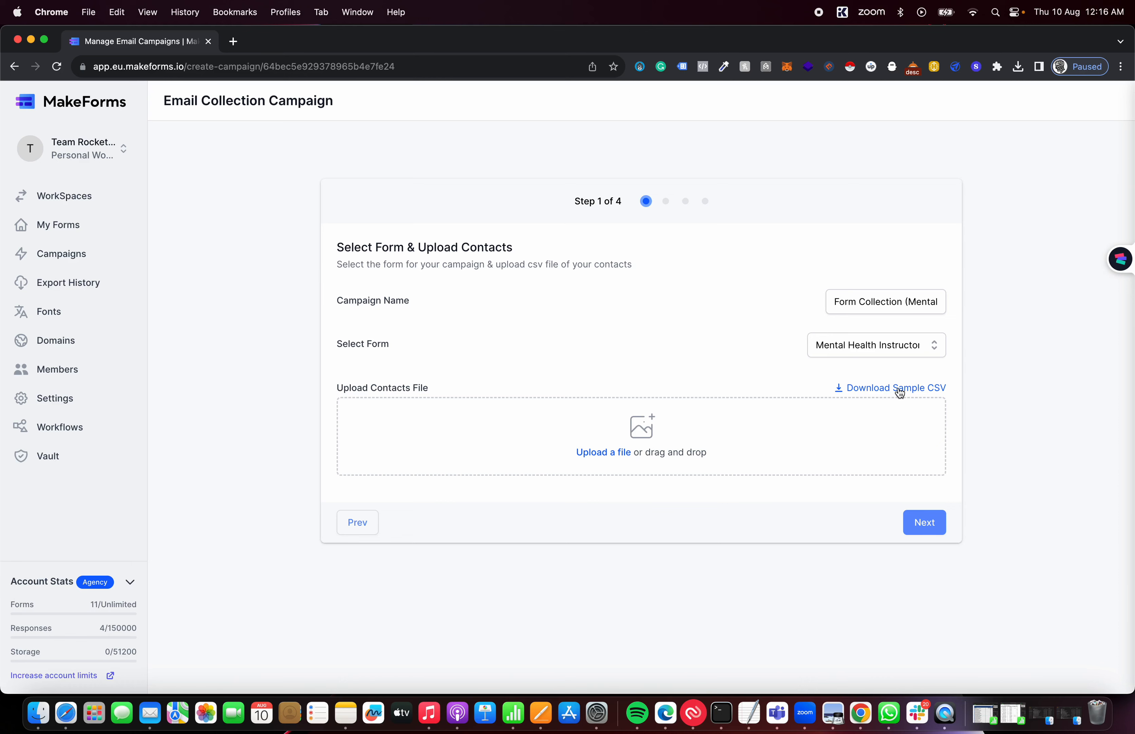
Upload campaigns-makeforms.csv from the downloads list as the contacts file and continue to mapping
click(1018, 68)
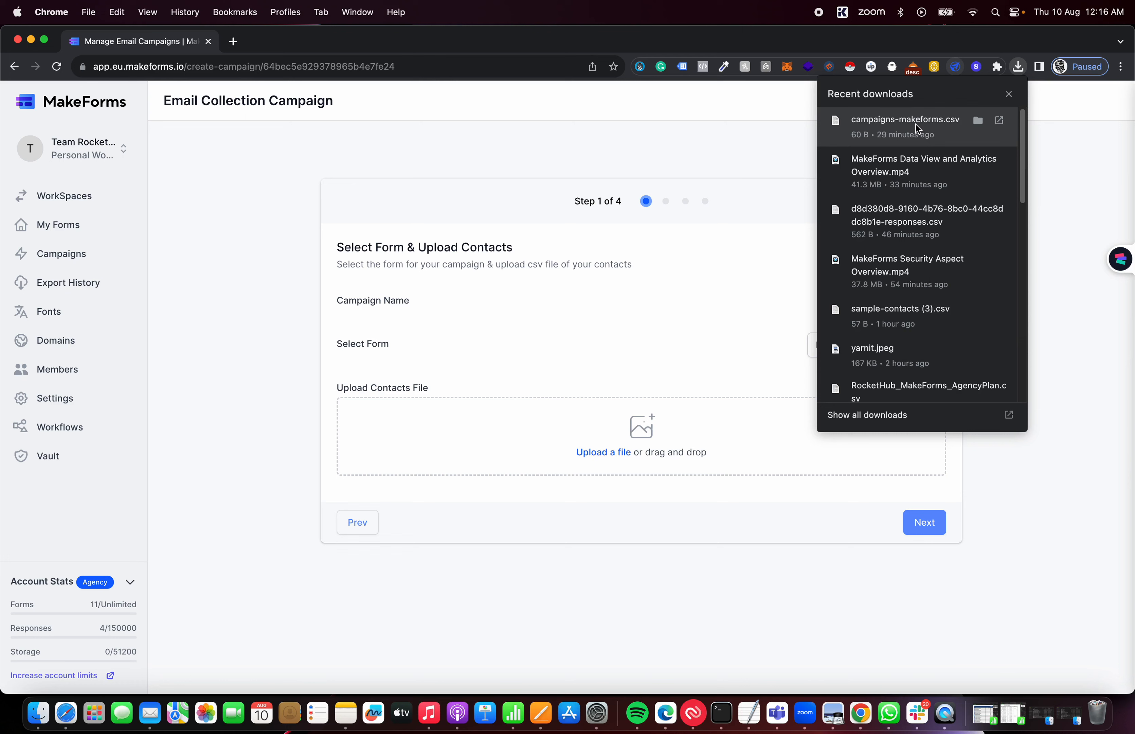
drag(916, 124, 656, 441)
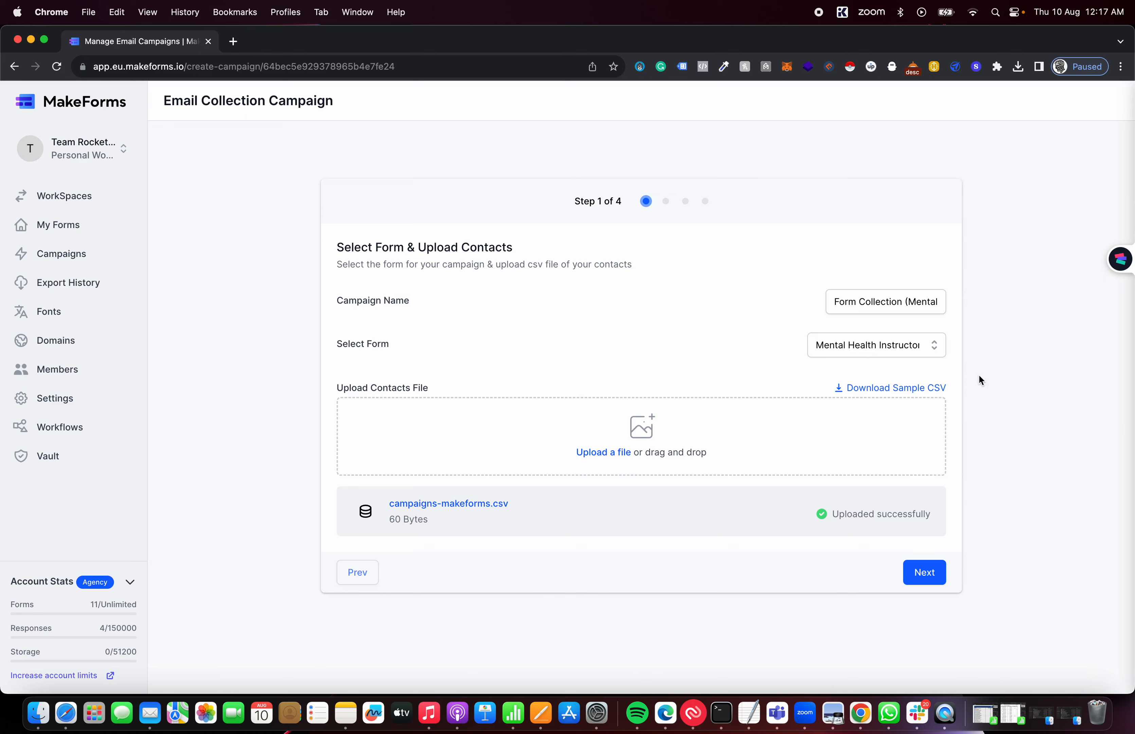
click(926, 573)
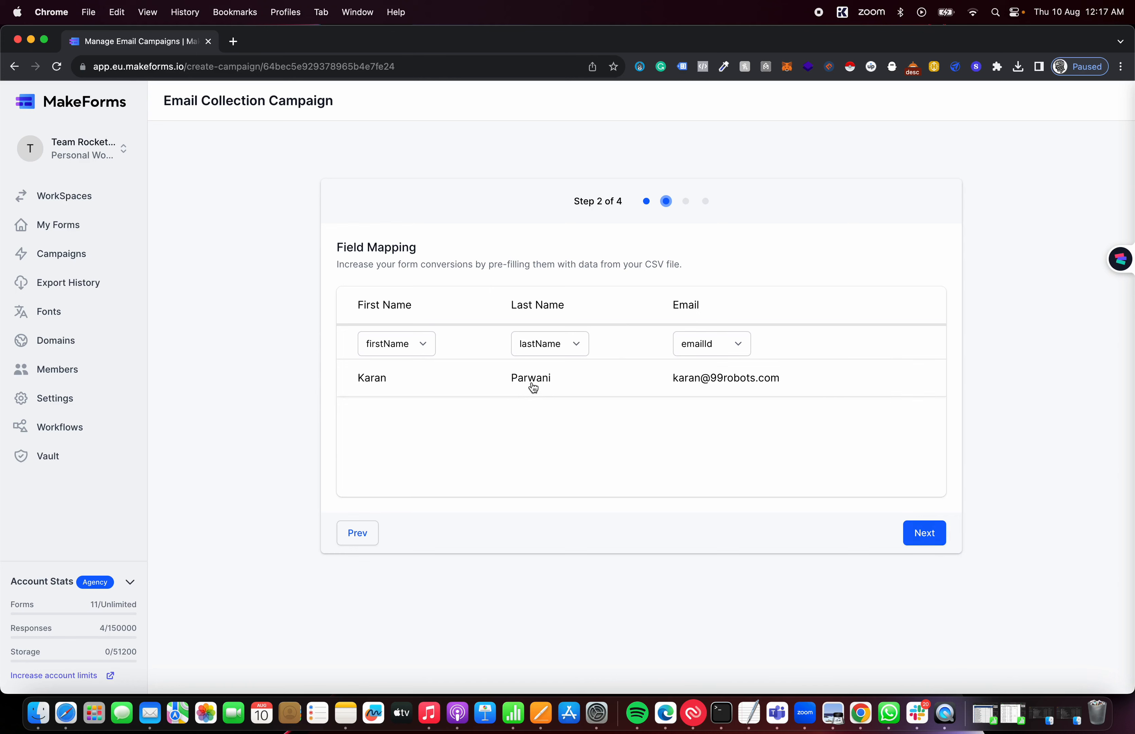
Keep the firstName, lastName and emailId mappings and import the contacts
click(924, 533)
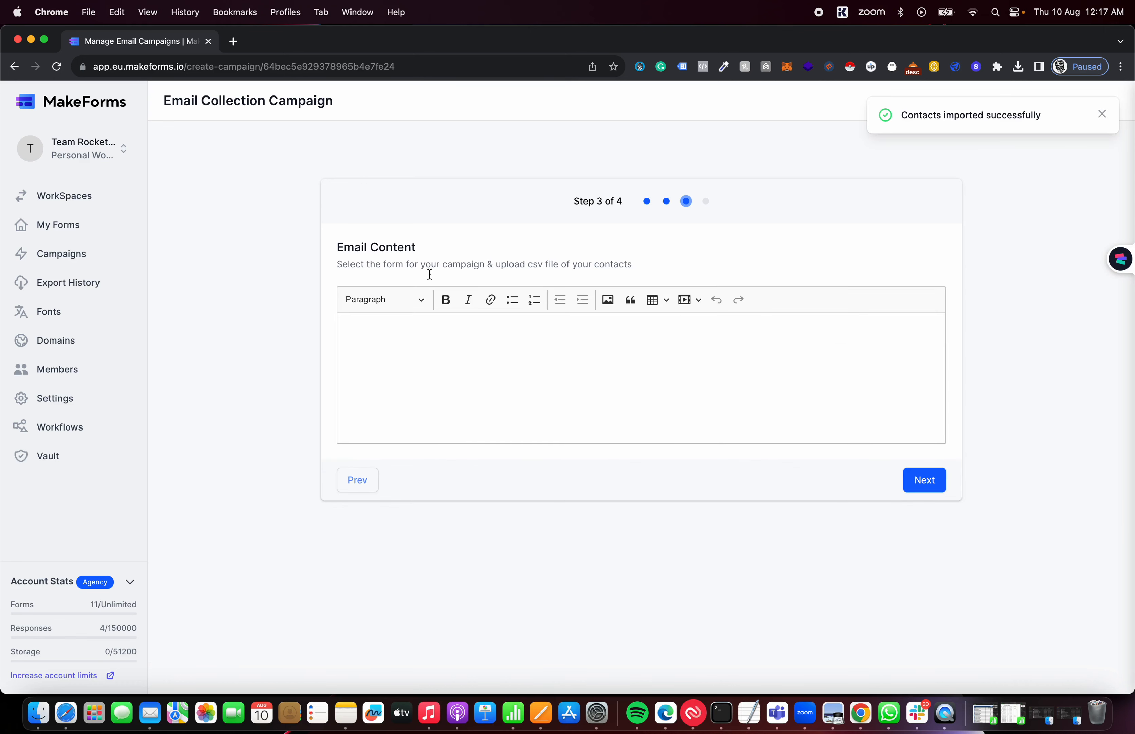
Type 'Hi There,' and a line asking recipients to fill out the form to arrange a Mental Health Instructor
click(423, 323)
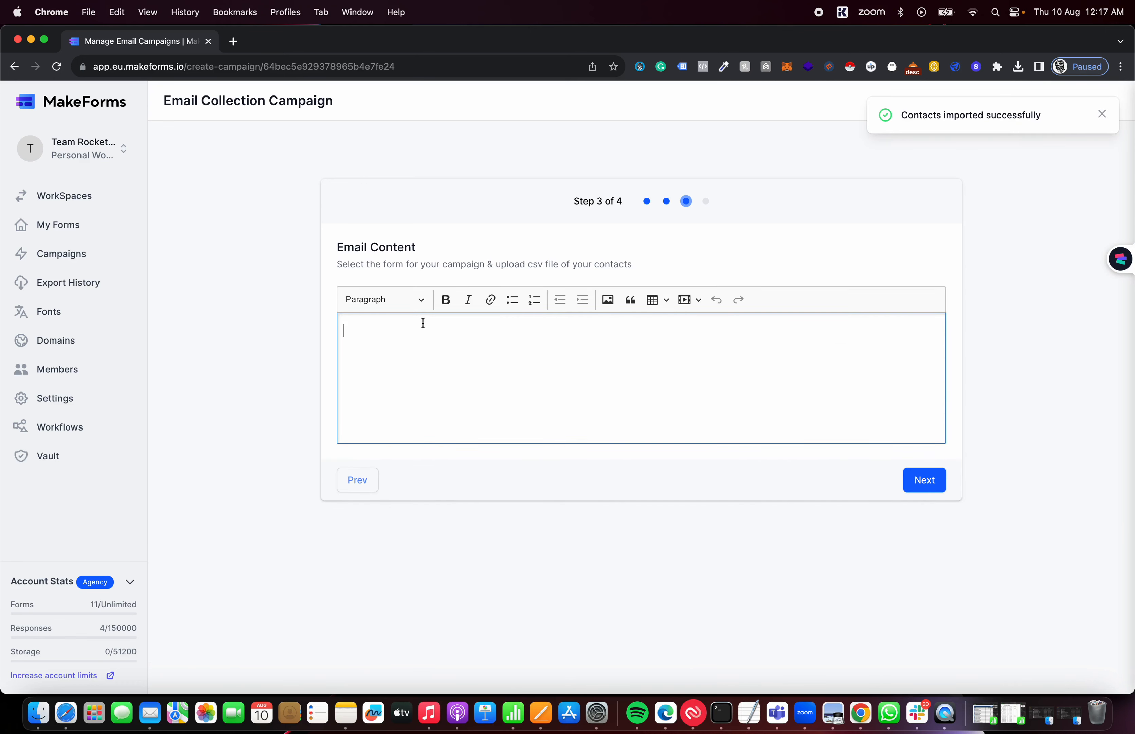
text(Hi)
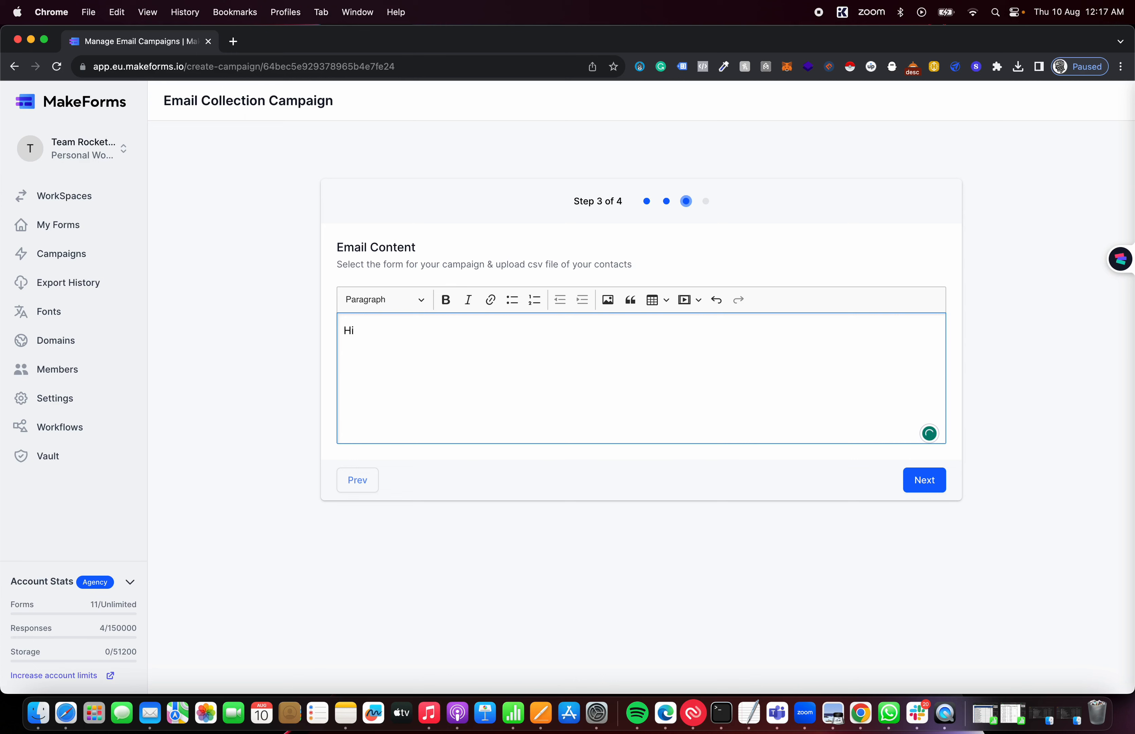
text(There,)
key(Return)
text(Please find the form to be fi)
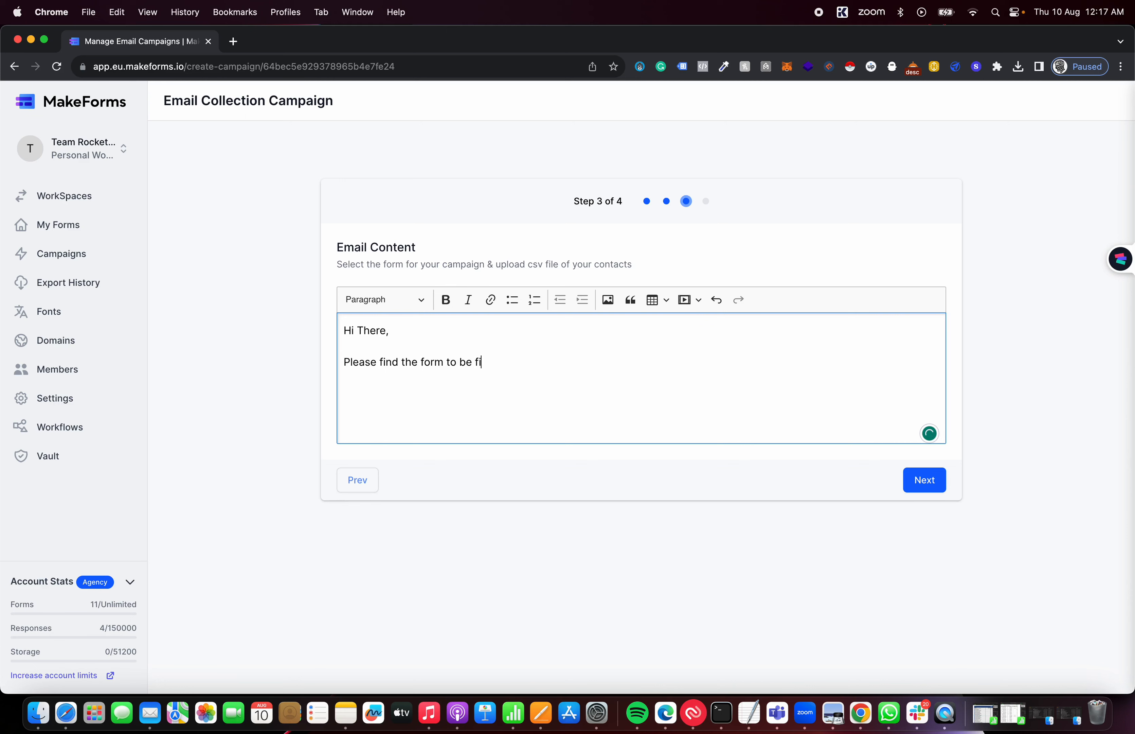
text(lled out so we can arrange a Me)
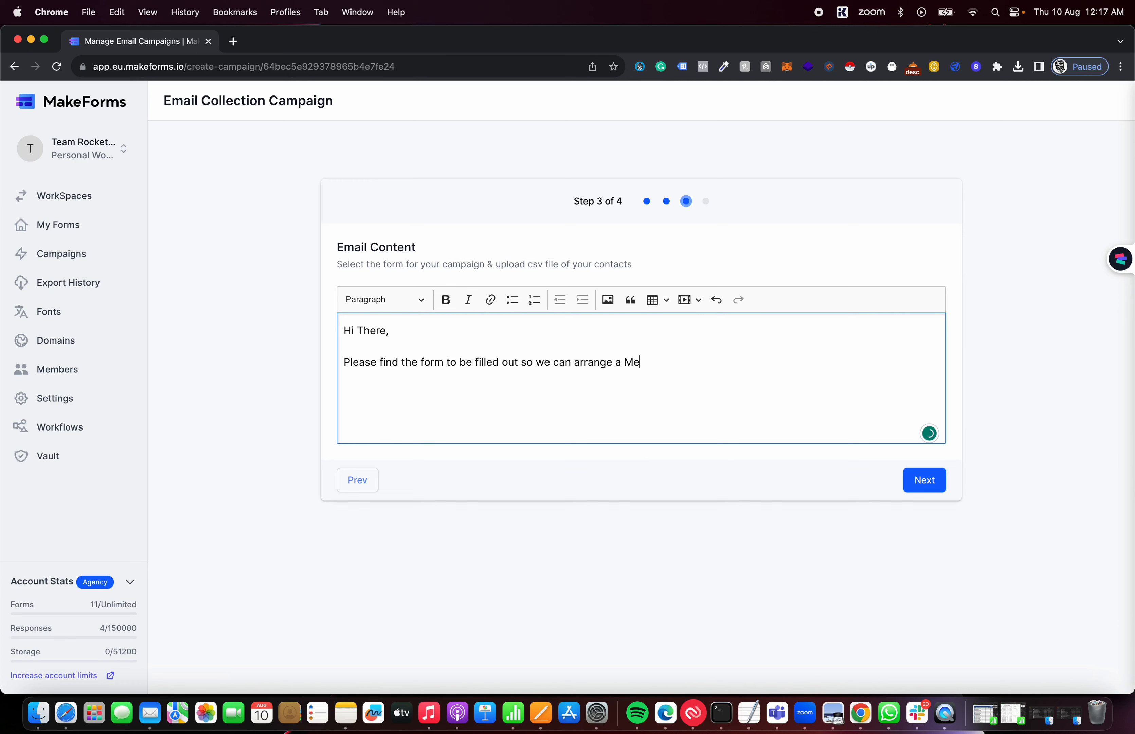
text(na)
text(al Heat)
text(l)
key(BackSpace)
key(BackSpace)
text(lht)
key(BackSpace)
text(th Instructoe)
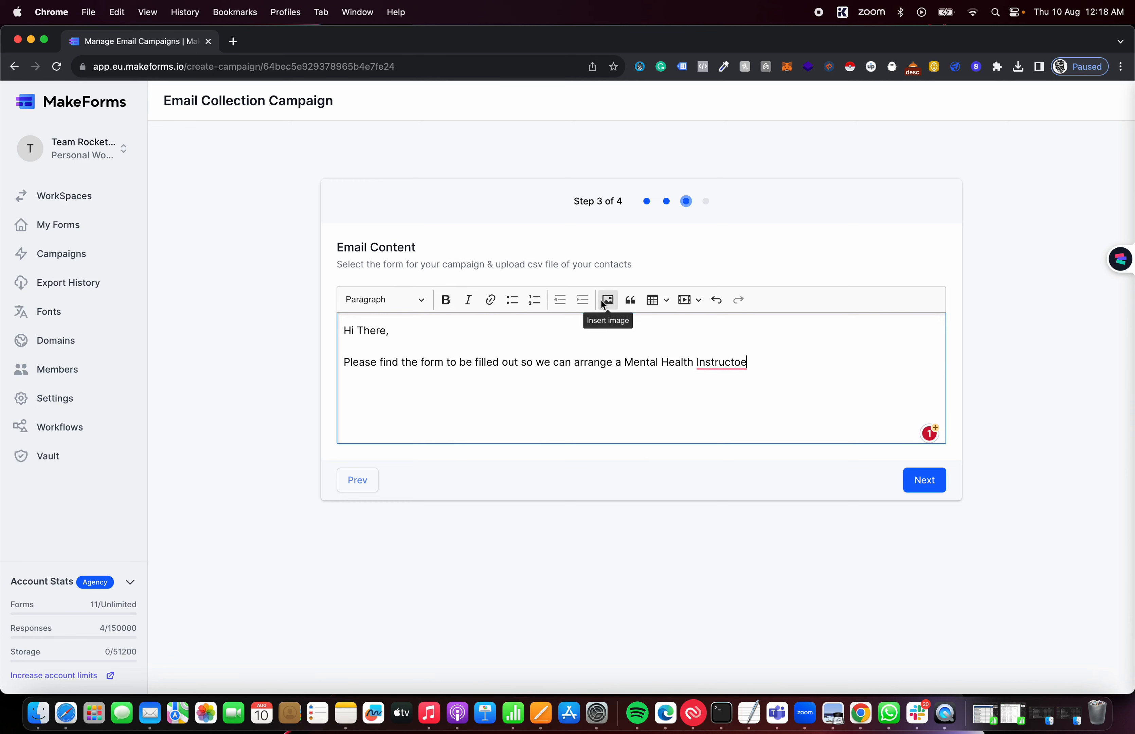
Correct 'Instructoe' to 'Instructor', leaving the request line unformatted after trying bold and italic
mouse_move(736, 361)
click(722, 402)
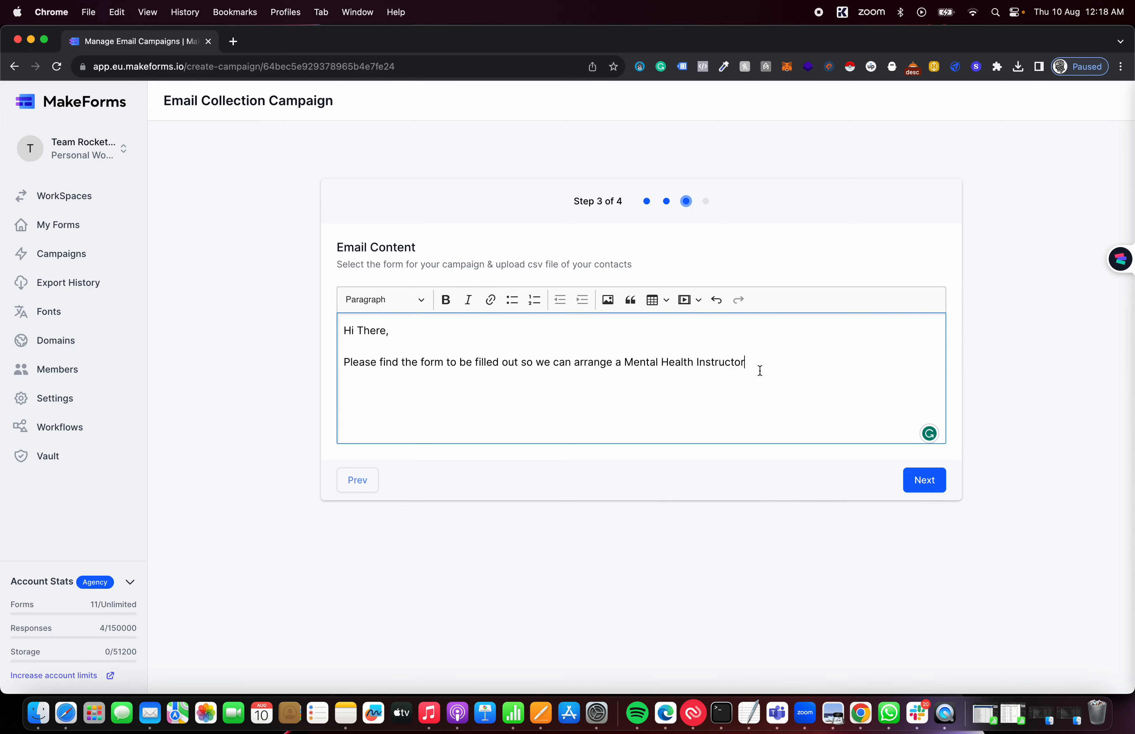
triple_click(444, 364)
click(446, 301)
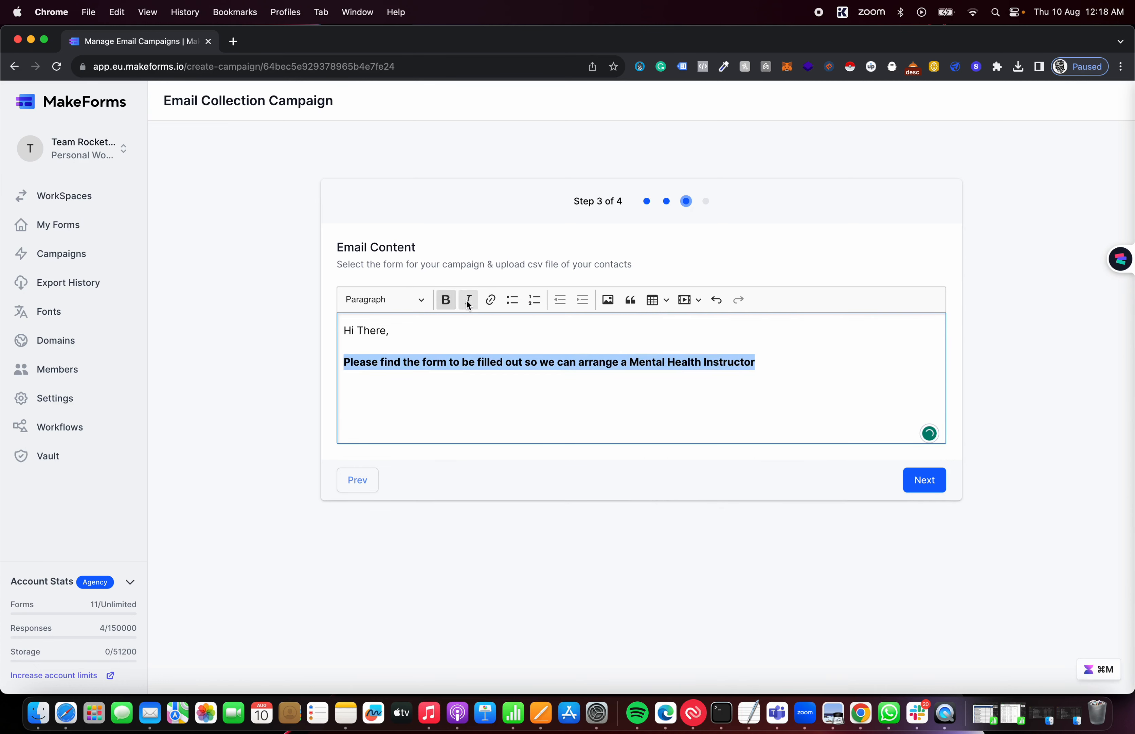
click(468, 299)
click(469, 301)
click(443, 300)
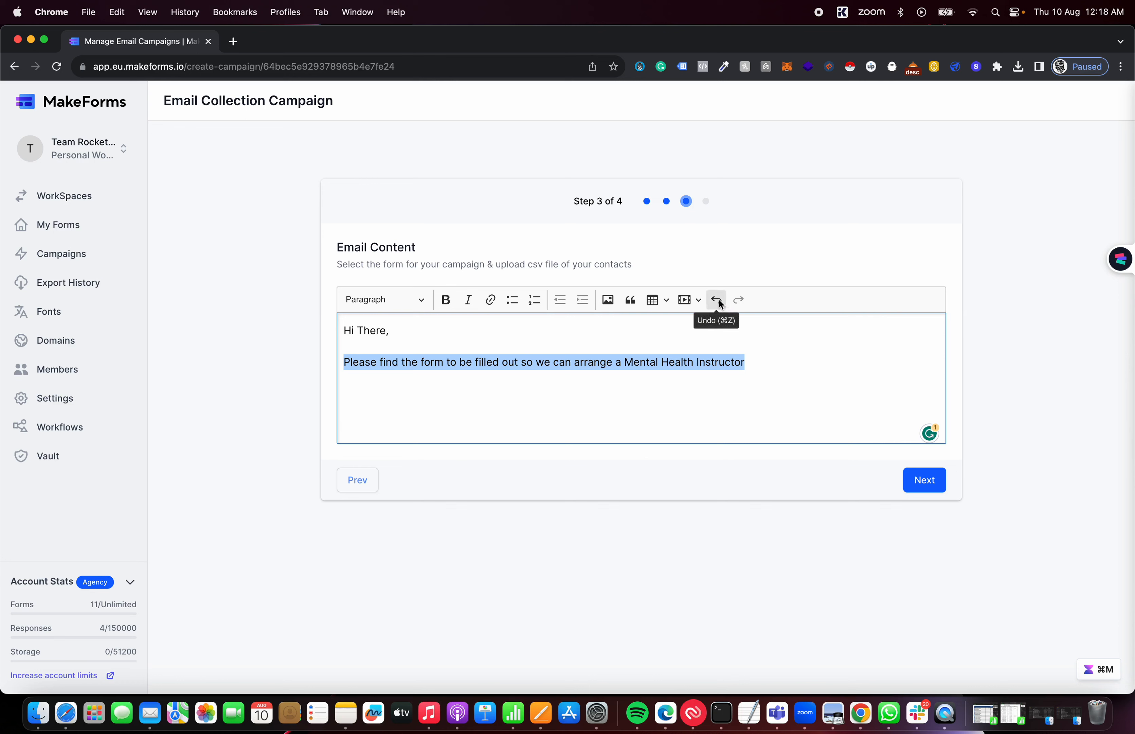
click(756, 362)
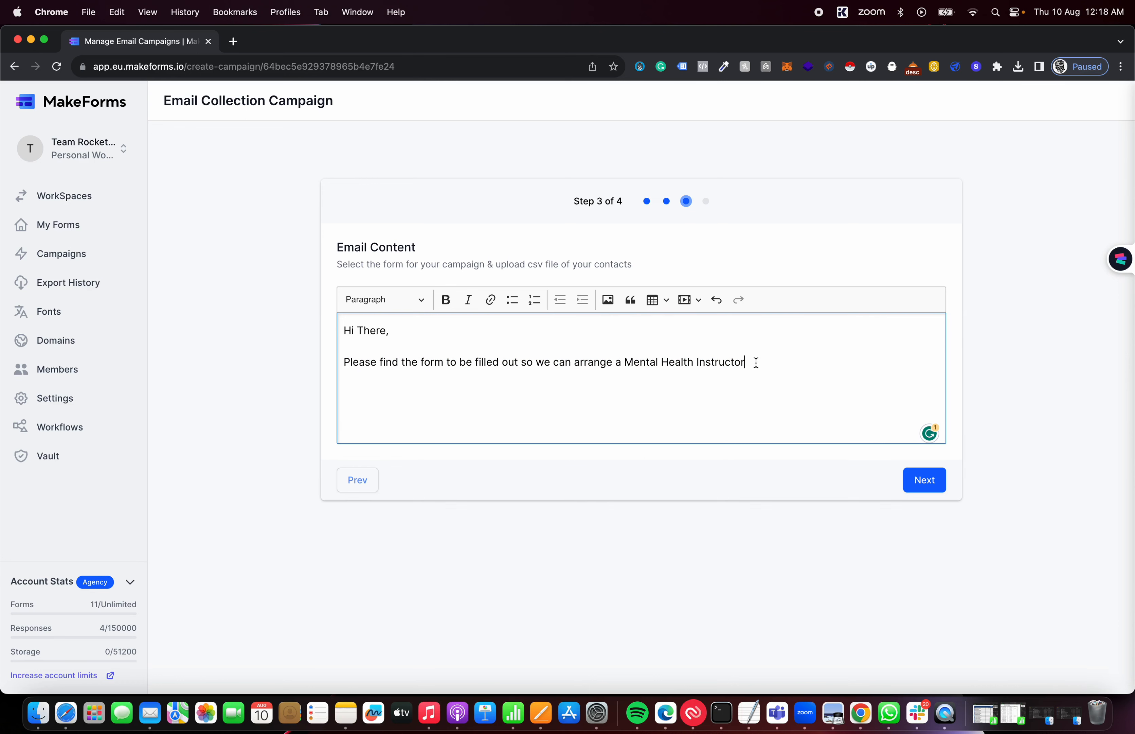
click(926, 481)
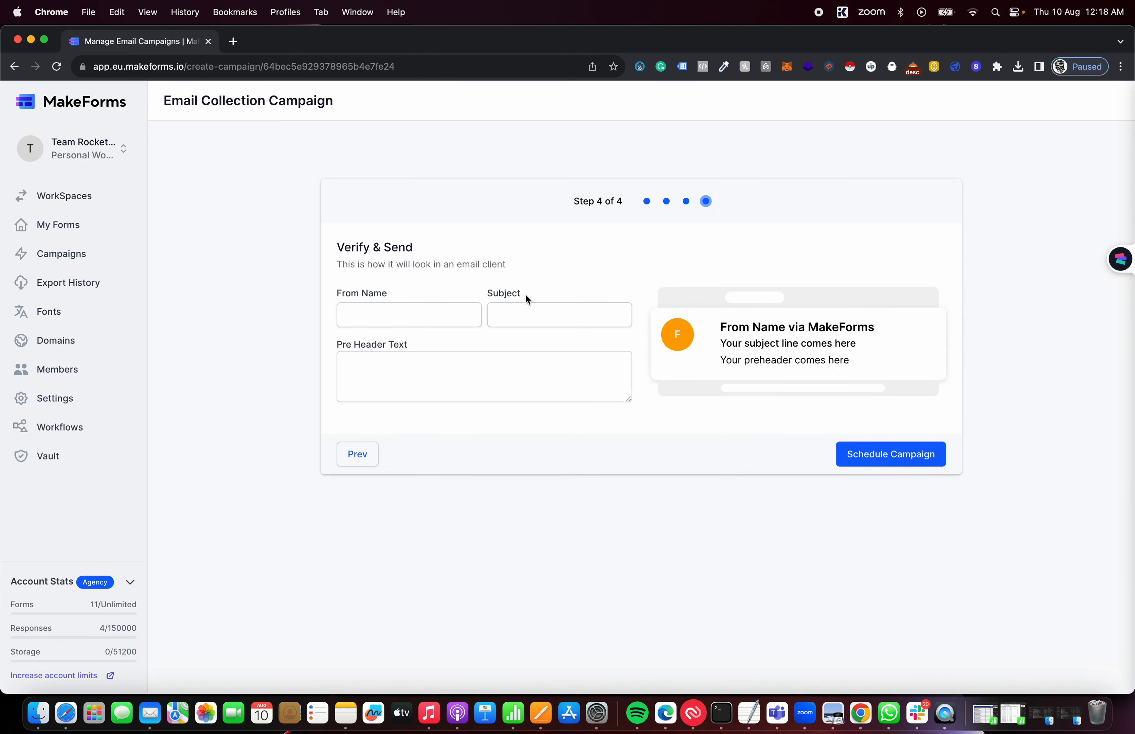
Set the From Name to 'Mental Health Institute'
click(387, 315)
text(N)
key(BackSpace)
text(Men)
text(tal He)
key(BackSpace)
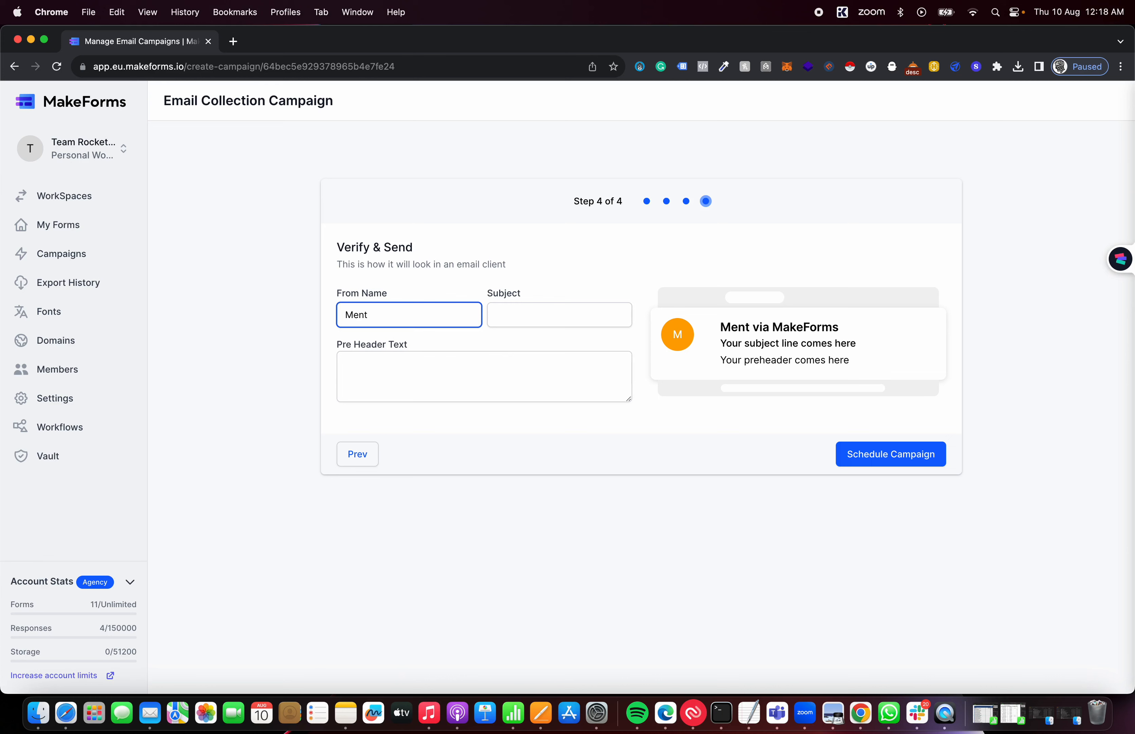
text(al Healtj)
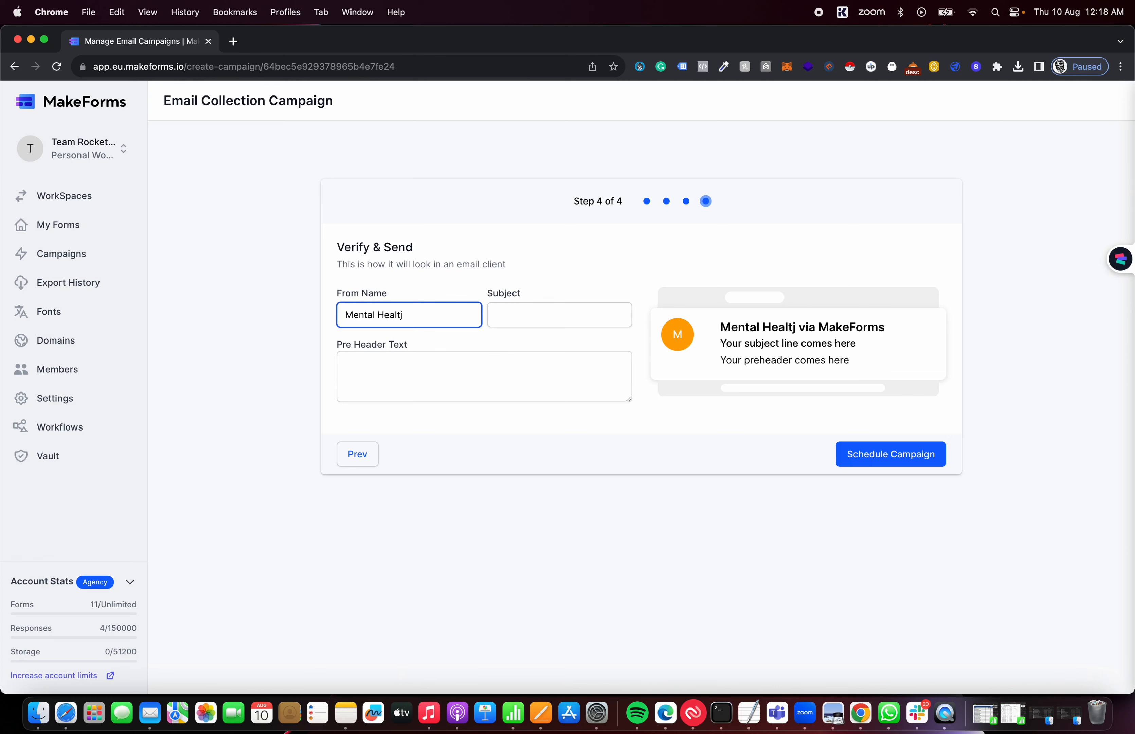
key(BackSpace)
text(h Institu)
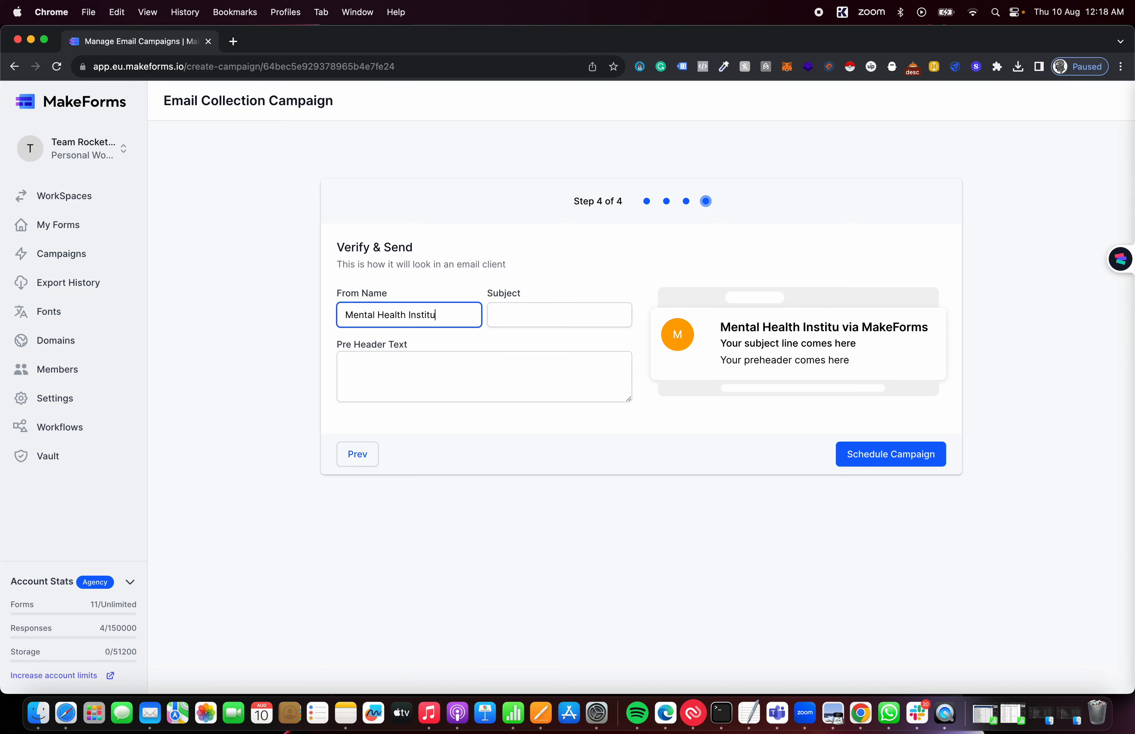
text(te)
Enter the subject '[IMP] Fill out the form'
key(Tab)
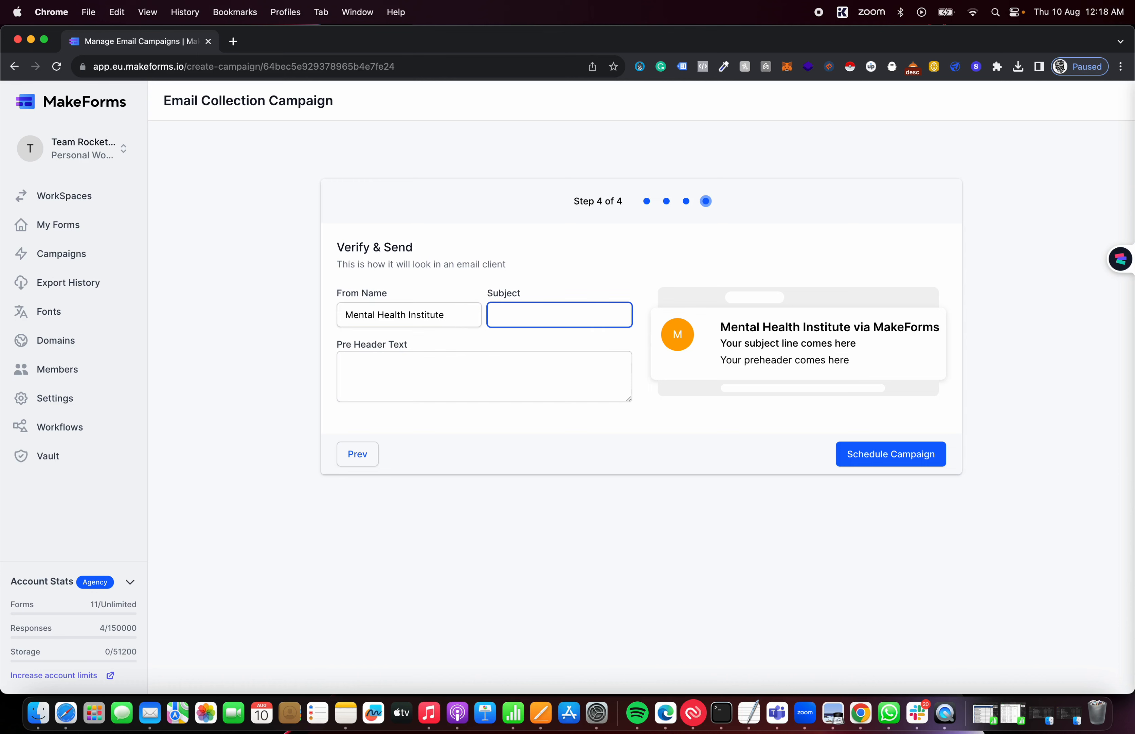
text([I)
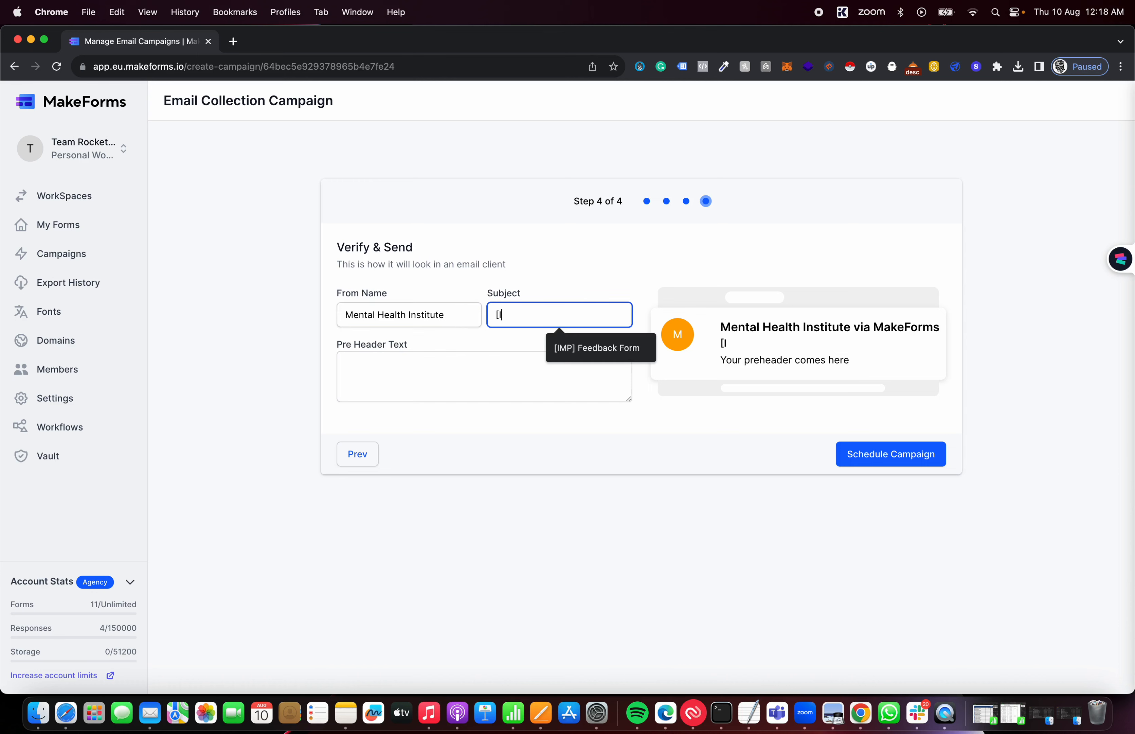
text(MP] F)
key(BackSpace)
text(Fill)
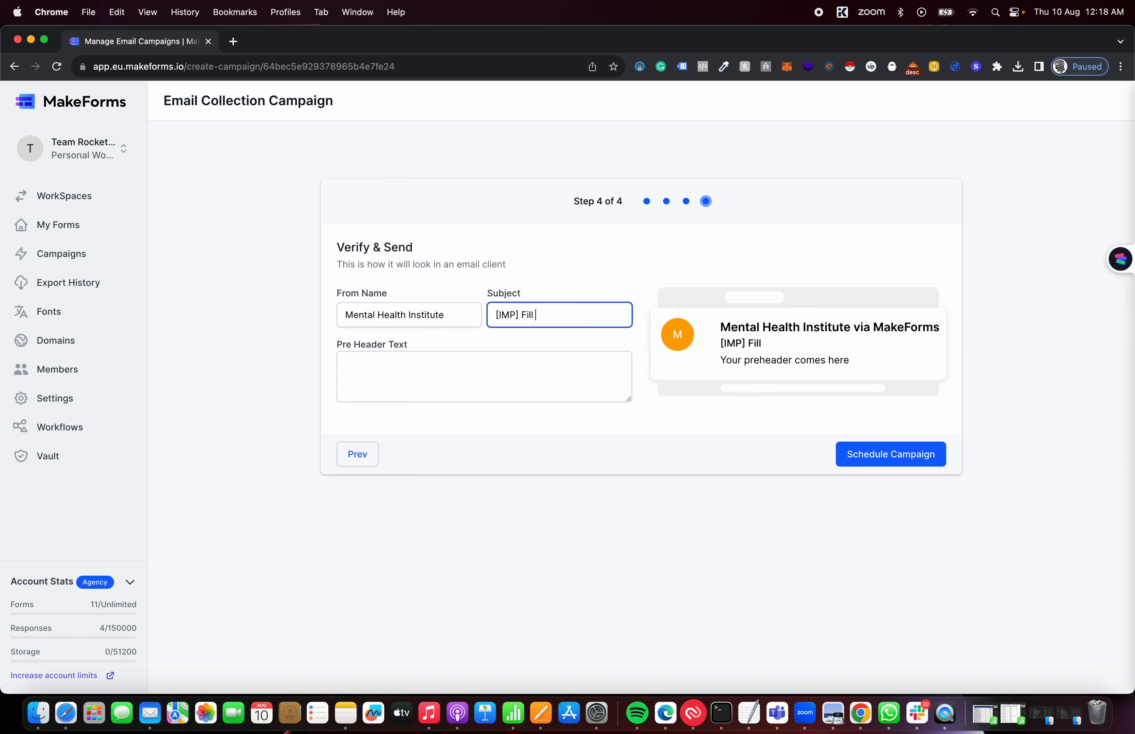
text( out yo)
key(BackSpace)
key(BackSpace)
text(the frm)
key(BackSpace)
key(BackSpace)
text(orm)
Set the pre-header to 'Stay Healthy Mentally' and schedule the campaign
key(Tab)
text(St)
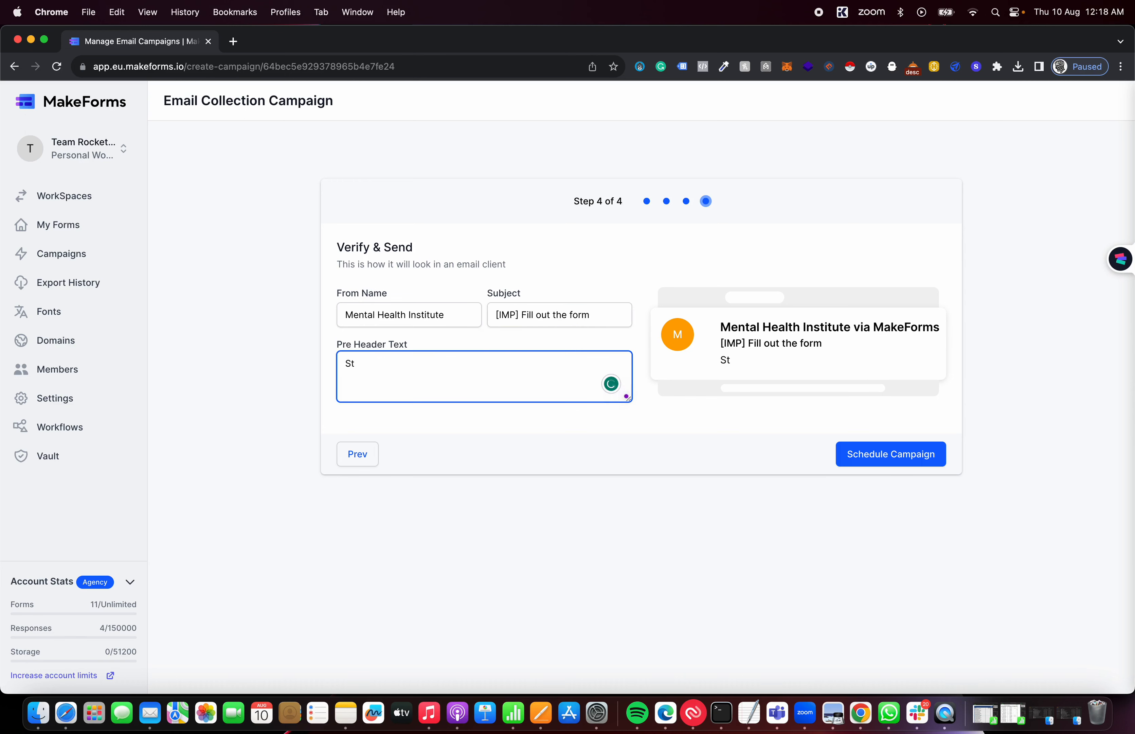
text(ay Healthy Mentally)
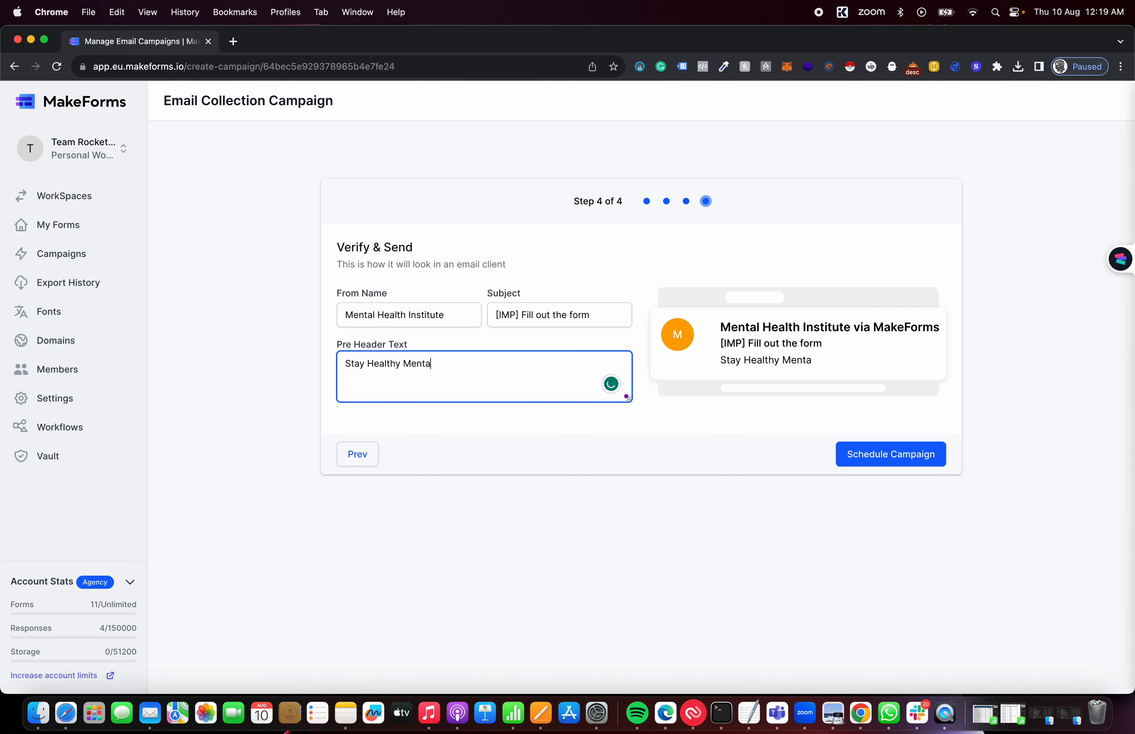
click(706, 456)
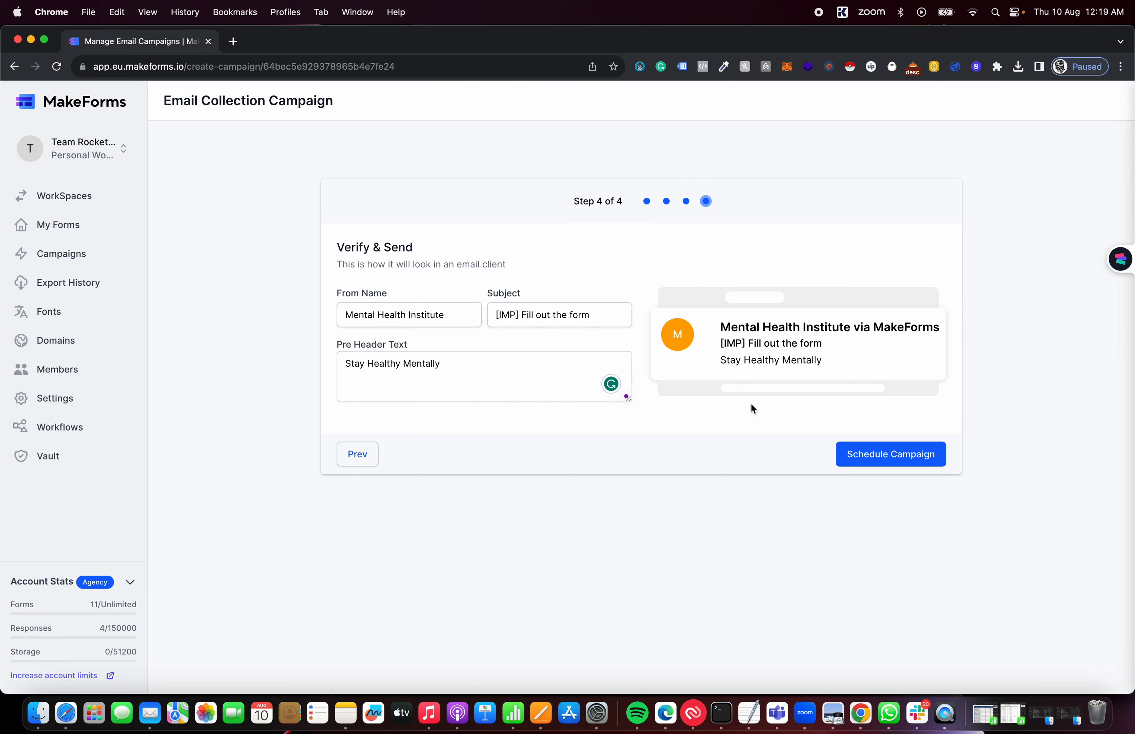
click(898, 446)
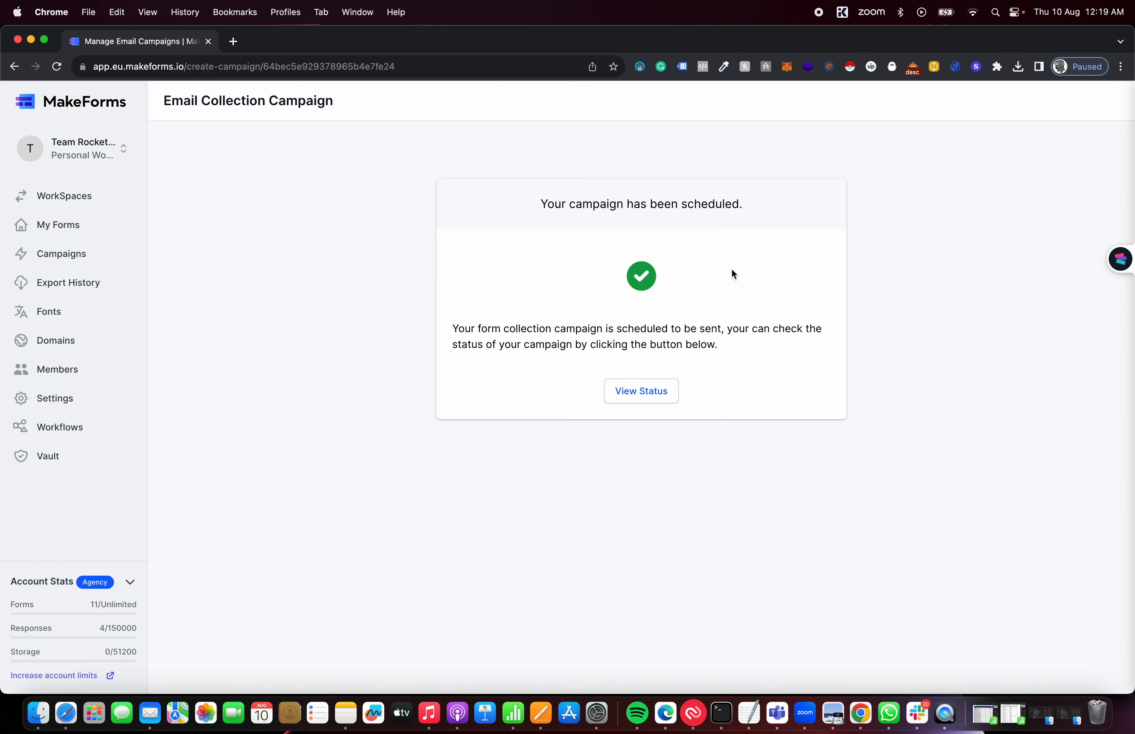
View the scheduled campaign's status in the Campaigns list, then open a new browser tab
click(640, 392)
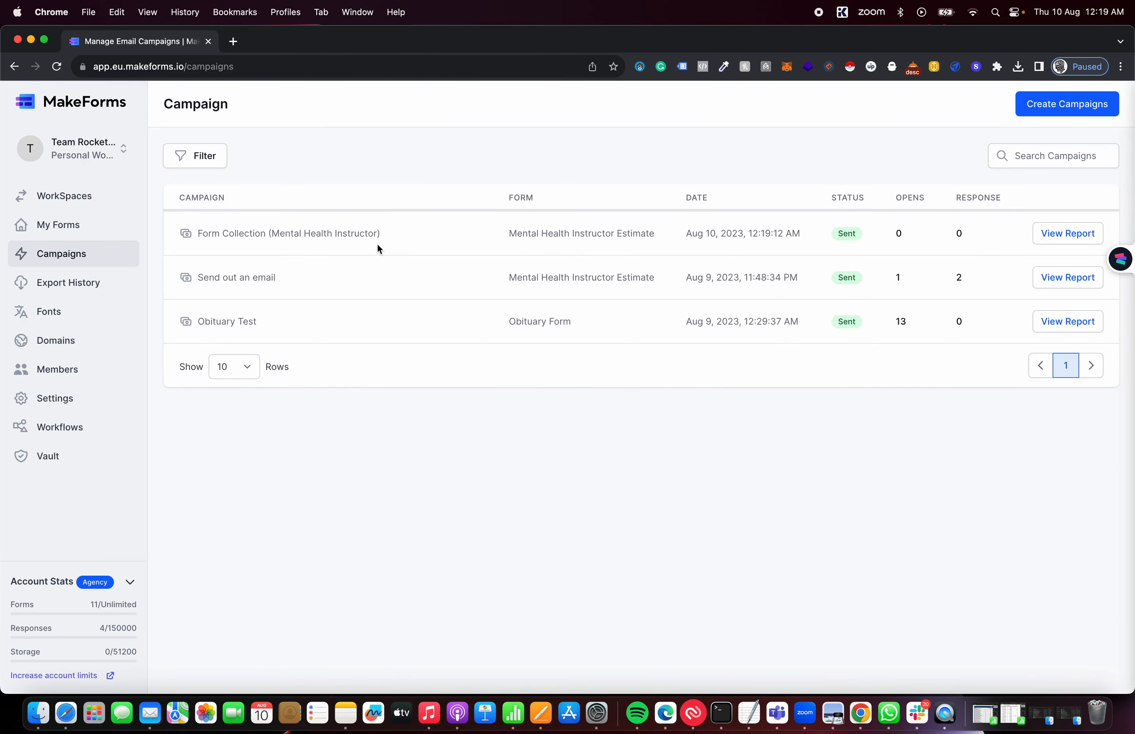
click(233, 41)
Go to Gmail and open the '[IMP] Fill out the form' email, scrolling to its embedded form
text(gm)
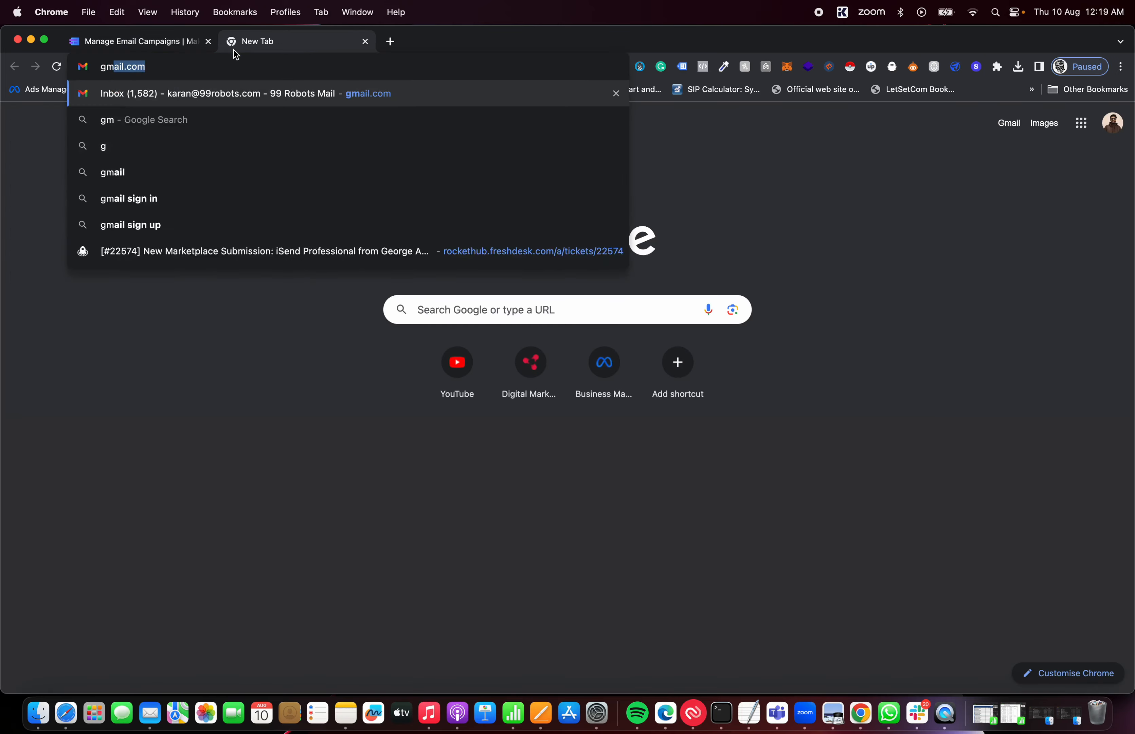
key(Return)
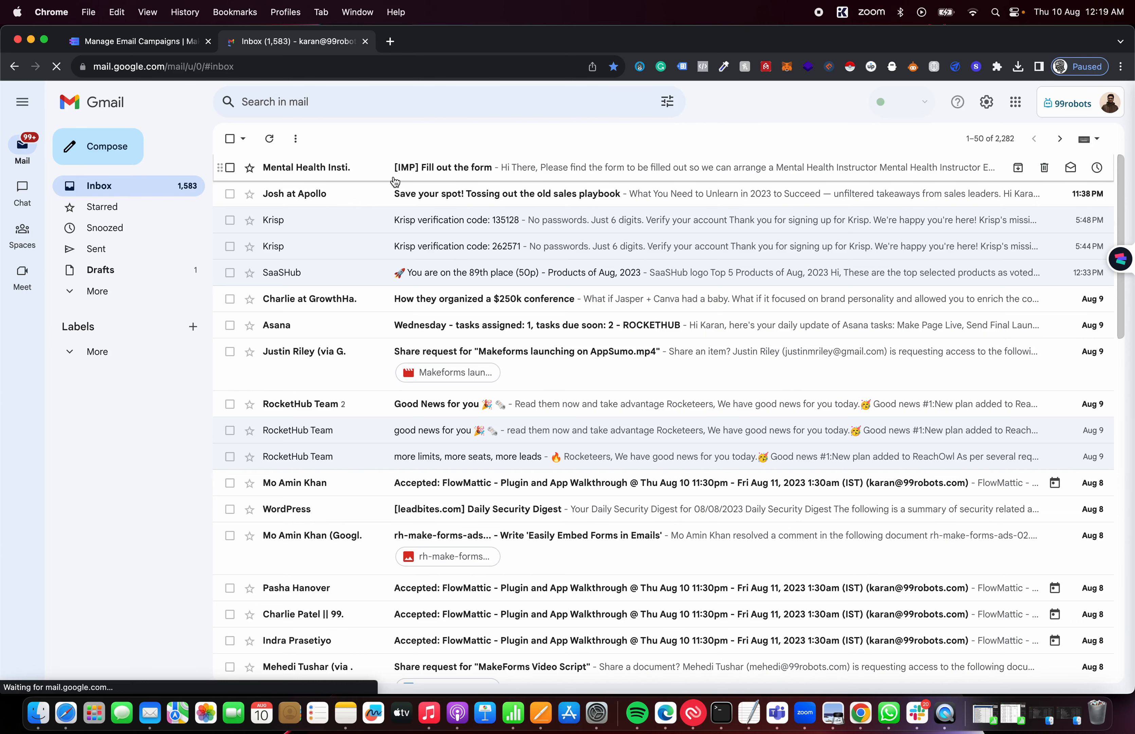
click(381, 168)
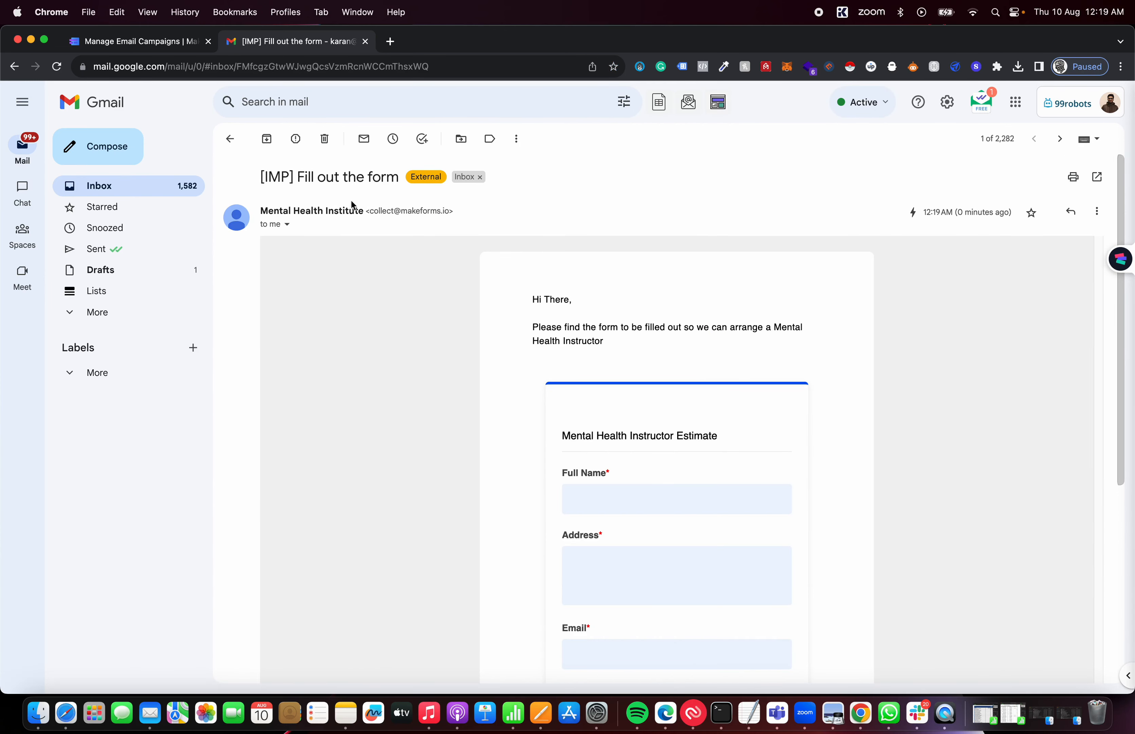
scroll(645, 528, down, 5)
scroll(645, 529, up, 5)
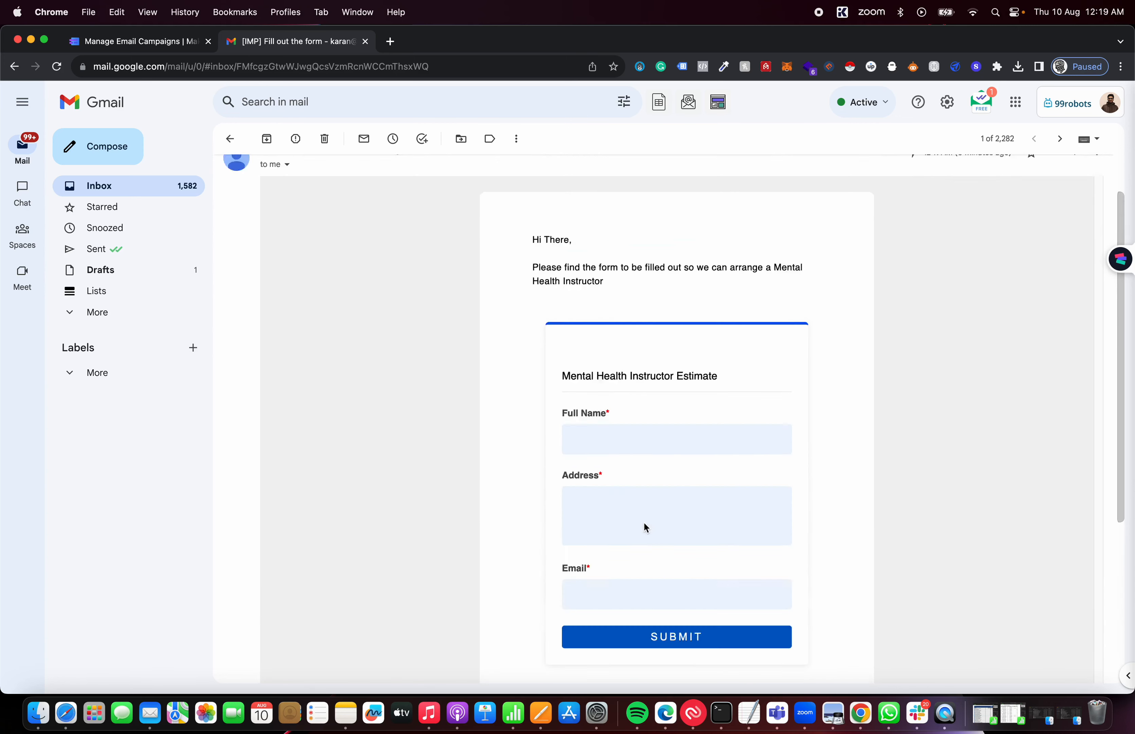
scroll(641, 389, down, 4)
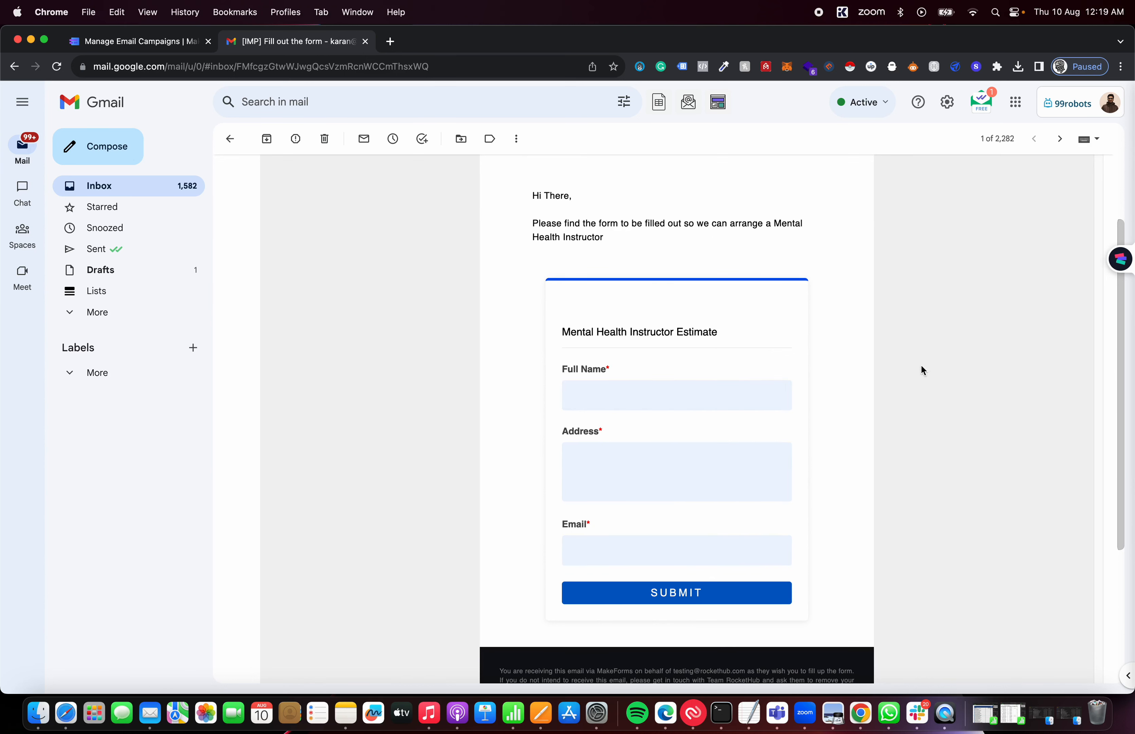
Fill the embedded form with a full name, city address and email address, then submit it
click(629, 391)
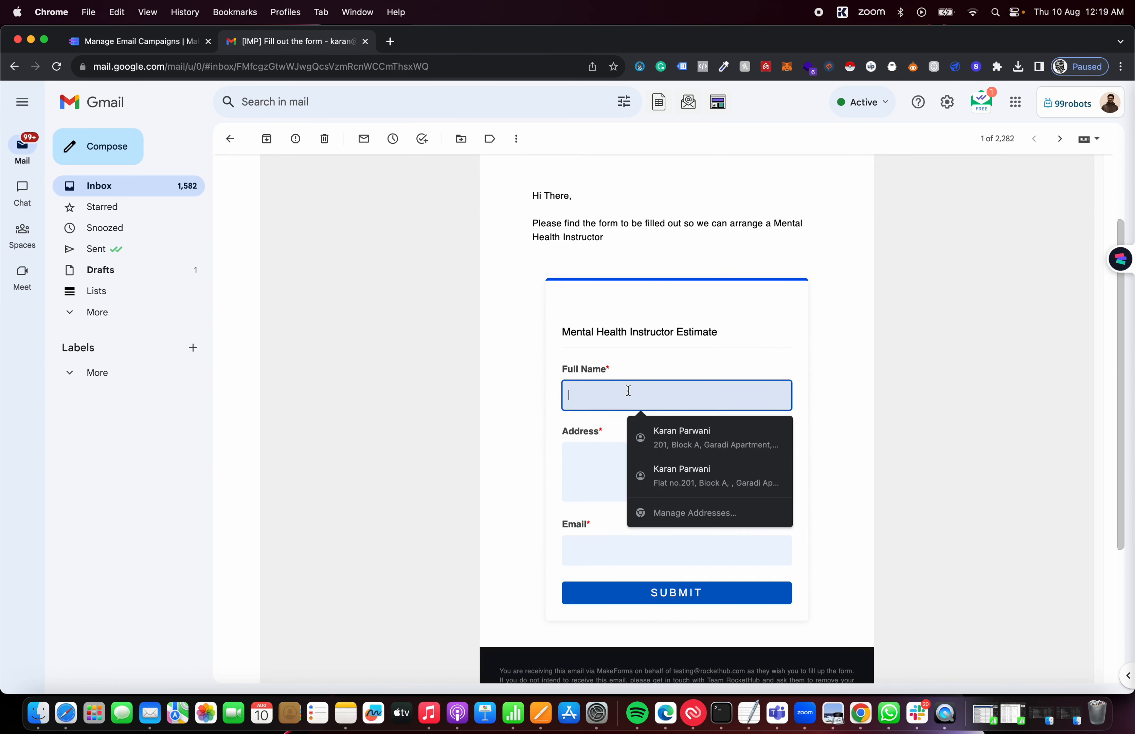
key(Tab)
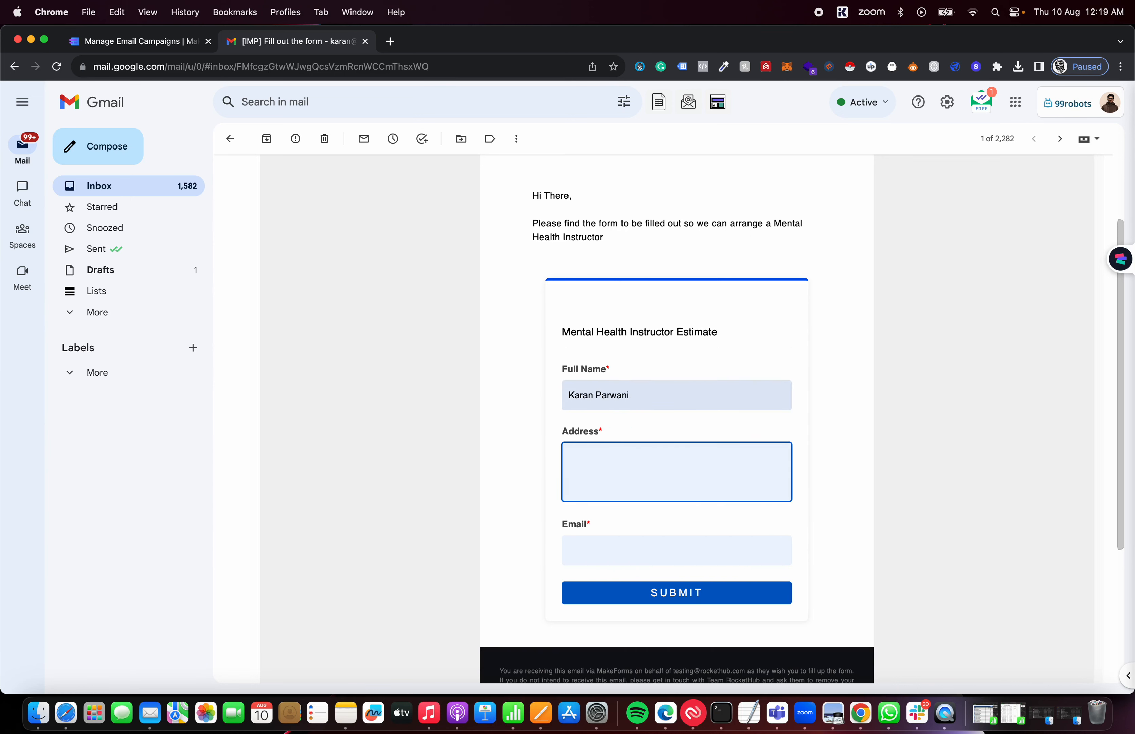
text(Bengaluru, India)
key(Tab)
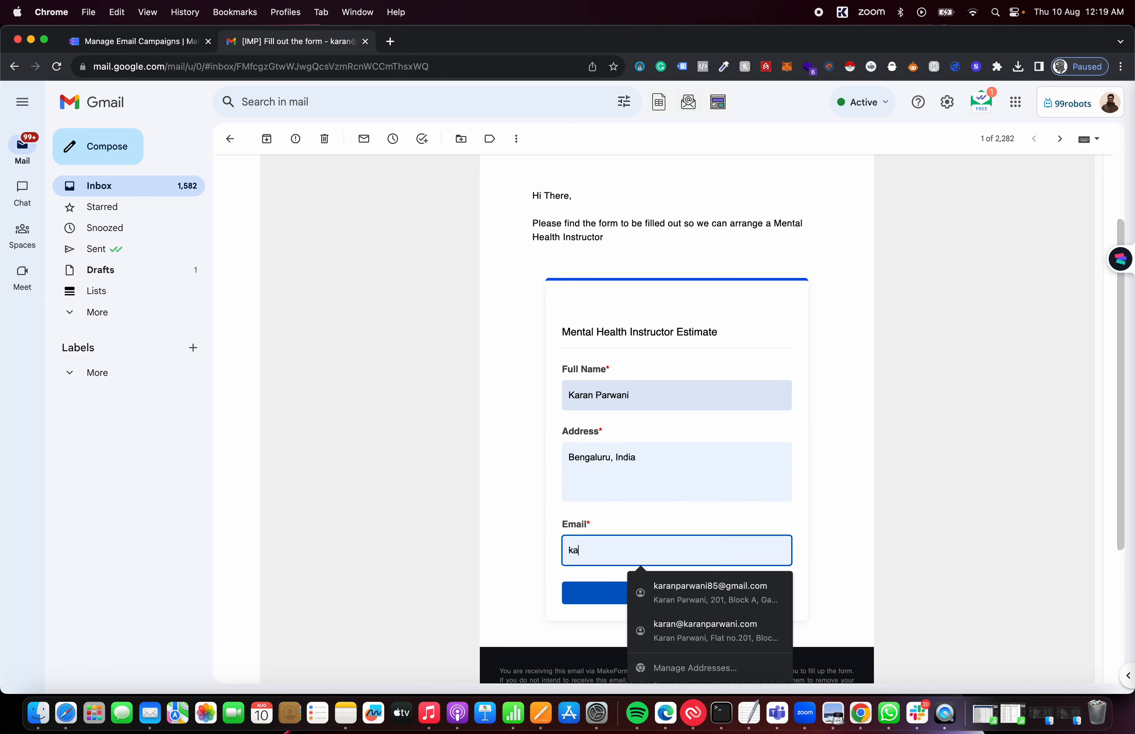
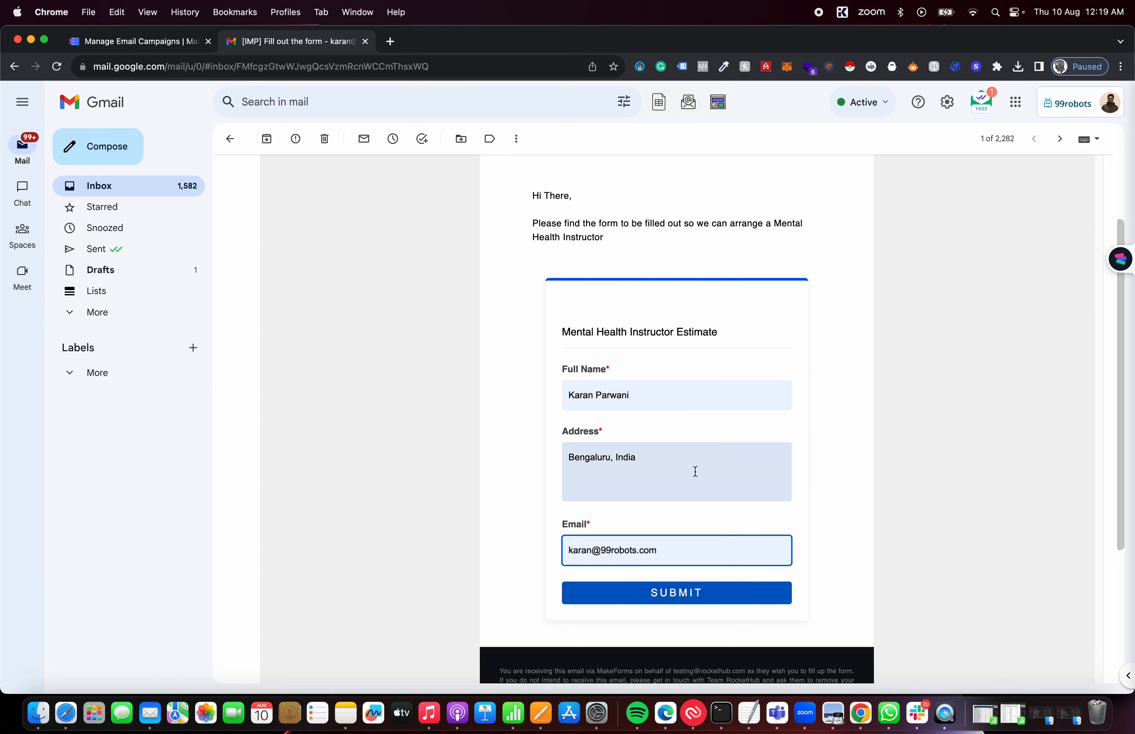
click(678, 594)
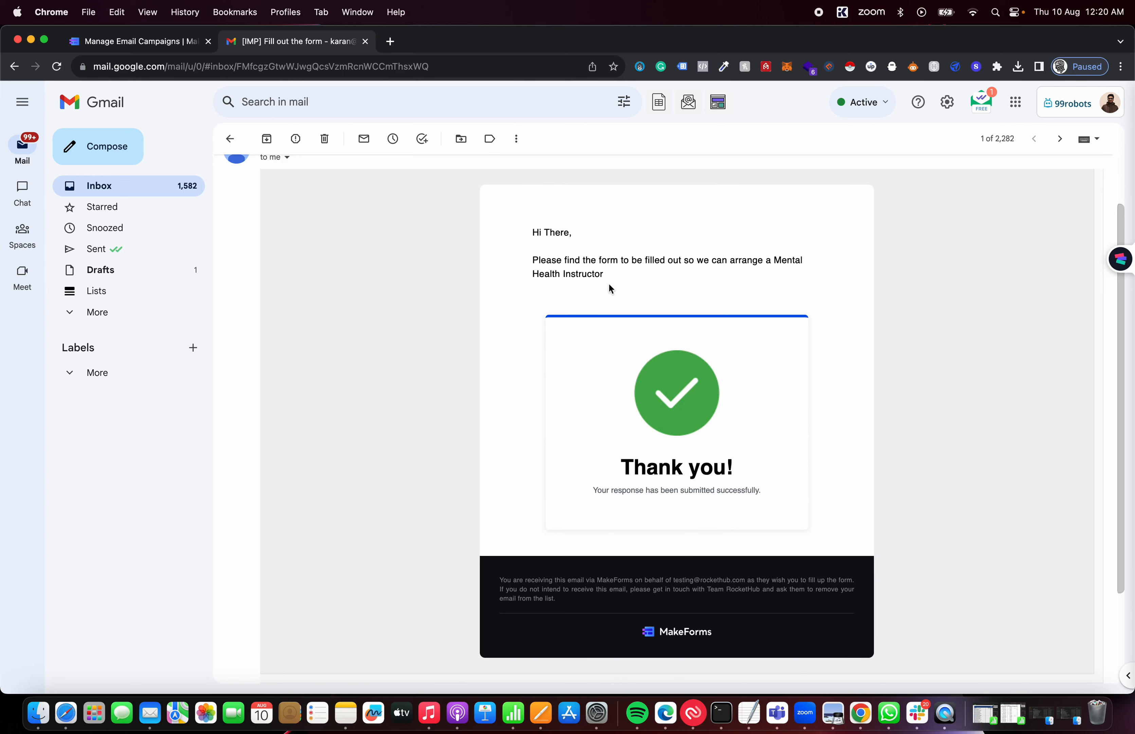
Highlight the email's request sentence twice, clearing the highlight each time
mouse_move(613, 286)
mouse_down()
mouse_move(570, 262)
mouse_move(522, 257)
mouse_up()
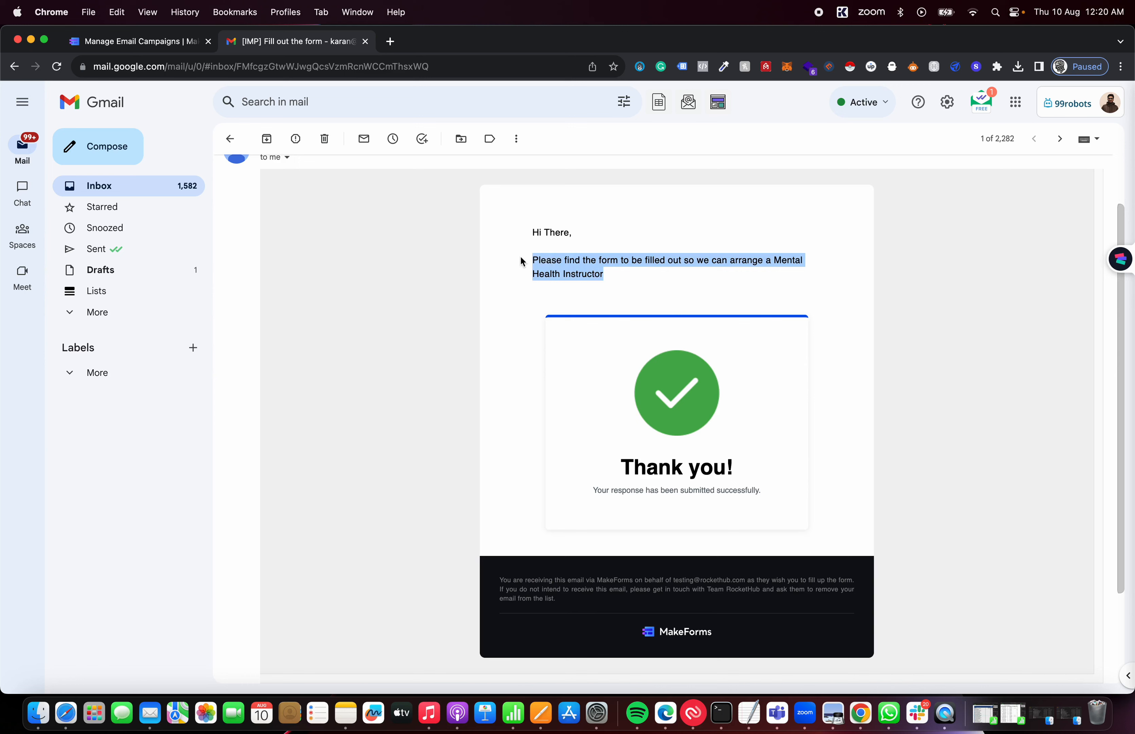
click(575, 262)
drag(592, 262, 653, 278)
click(652, 279)
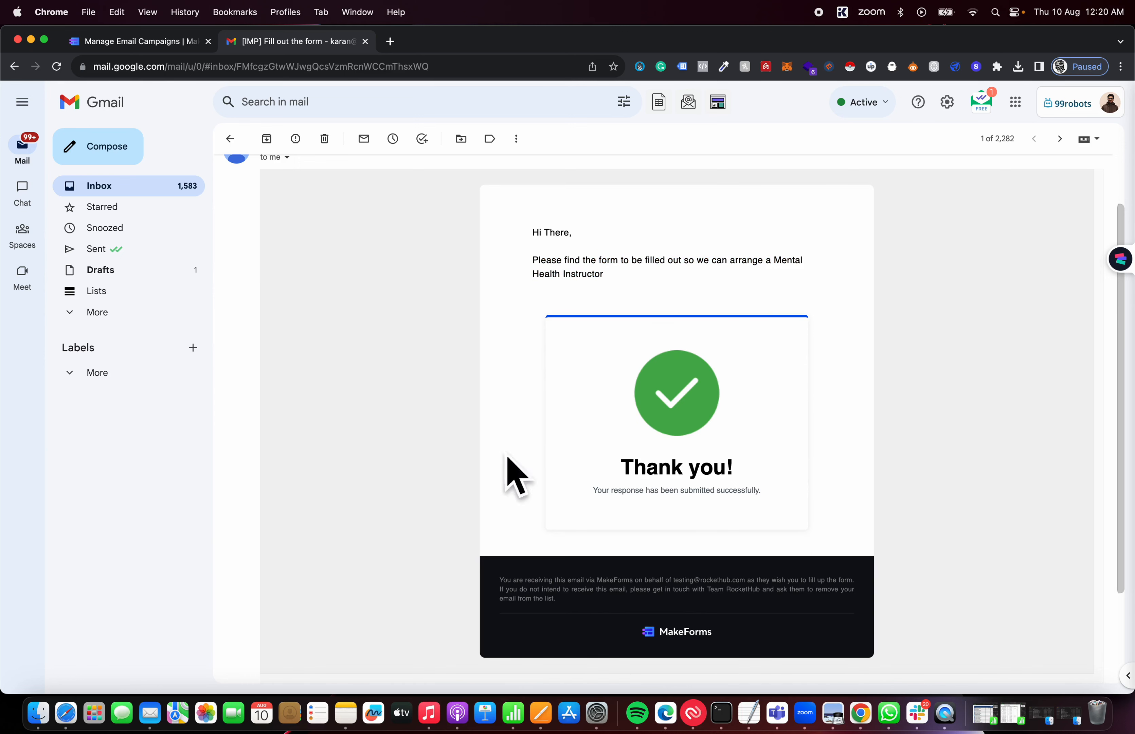
Reload the campaigns list, check the Opens and Response counts, and open the Mental Health Instructor campaign report
click(120, 42)
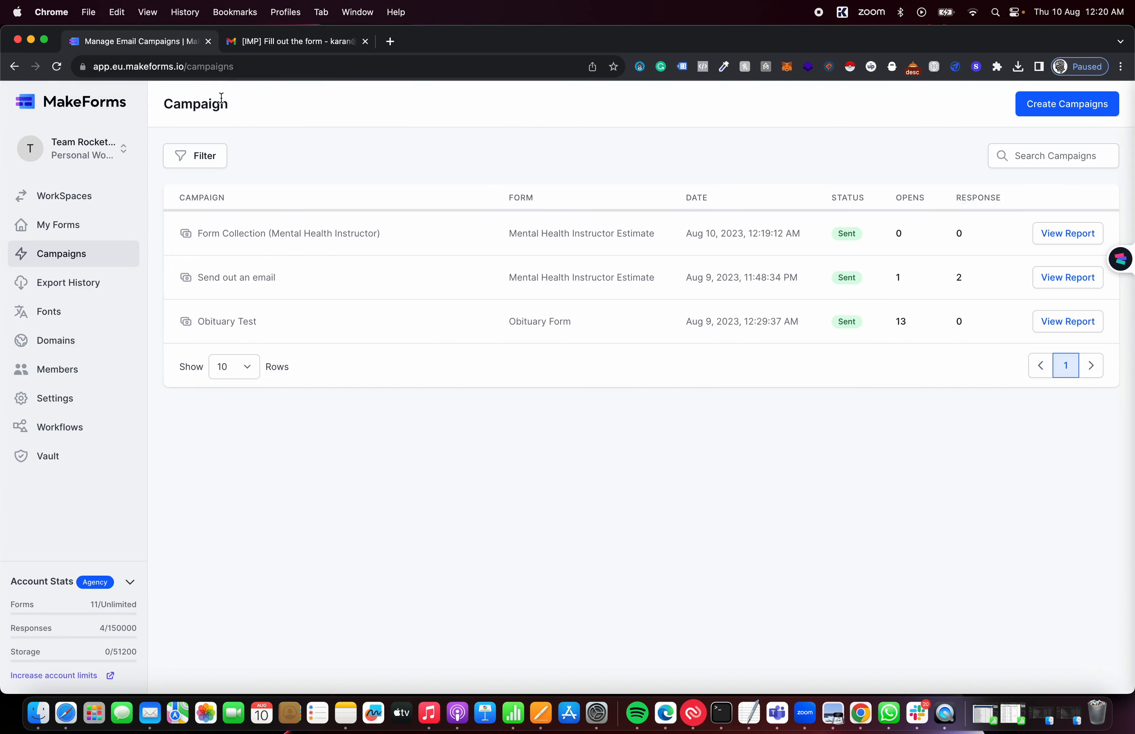
click(56, 67)
drag(902, 196, 1031, 198)
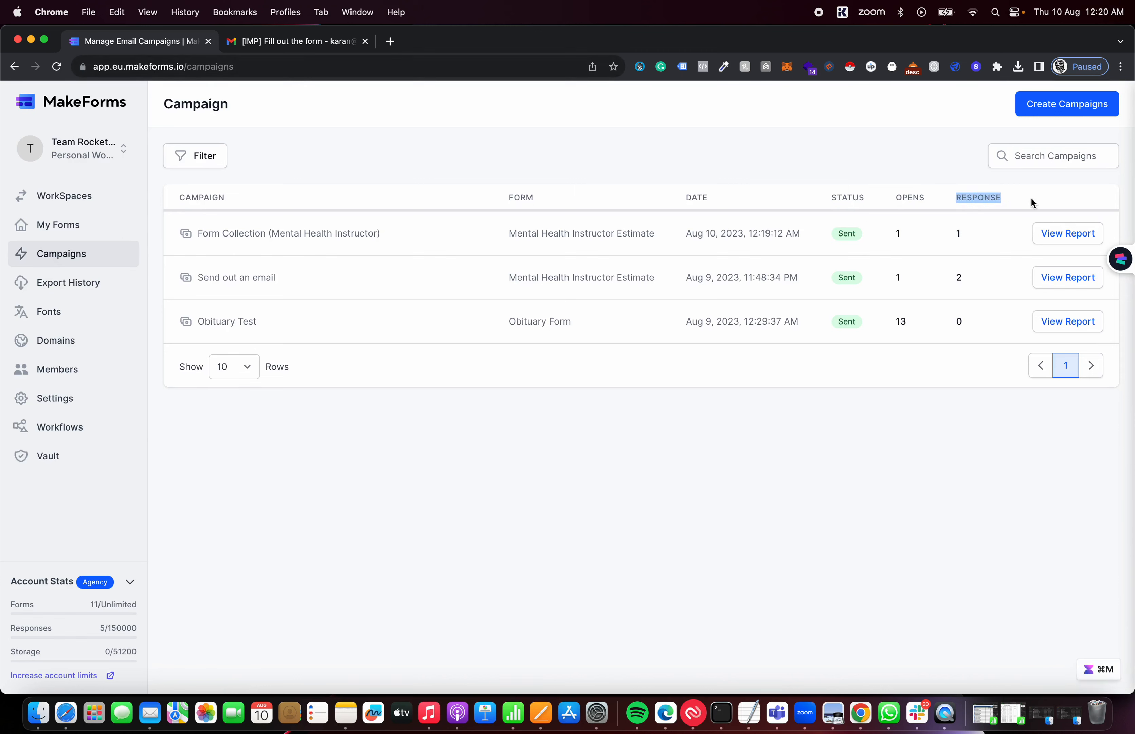
click(994, 199)
drag(899, 199, 1015, 202)
click(1015, 202)
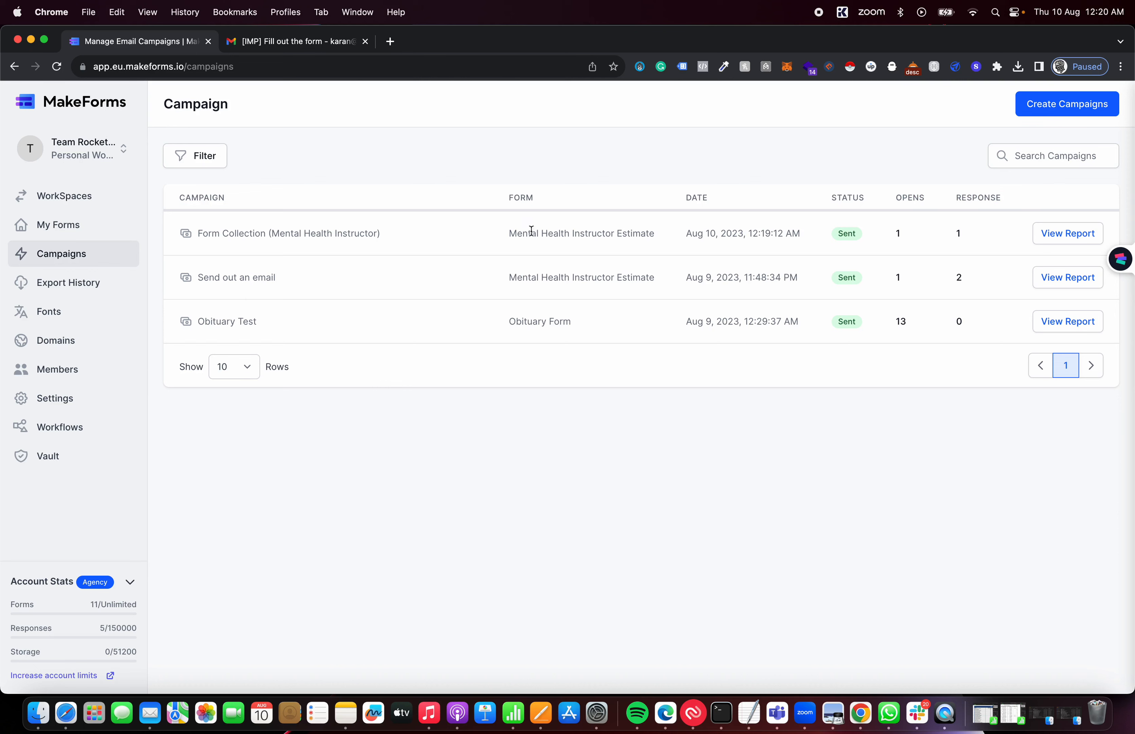
click(1066, 237)
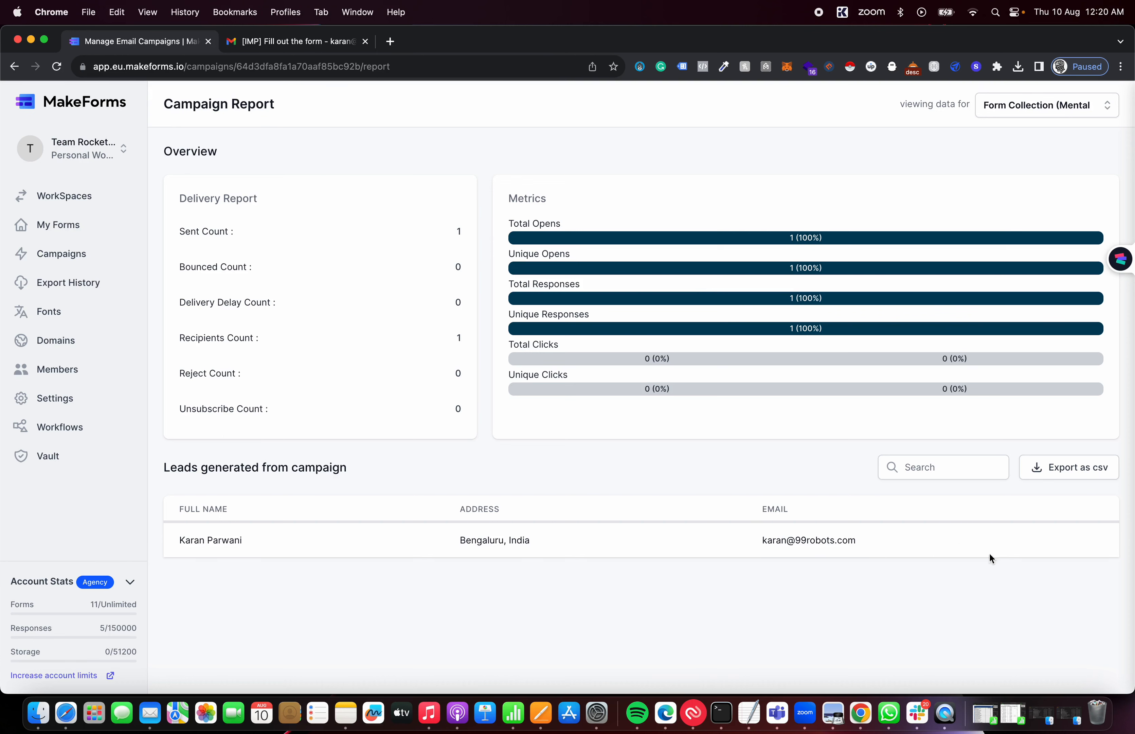
Queue a CSV export of the campaign's leads, keeping the Form Collection campaign selected
click(1068, 474)
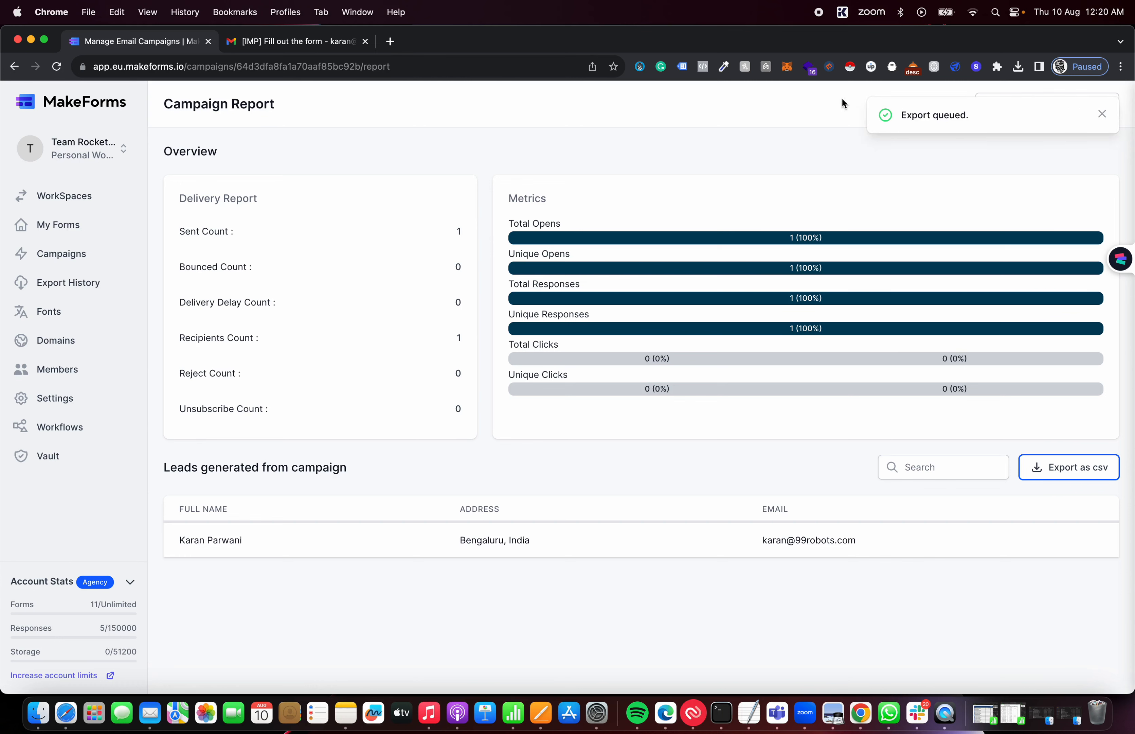
click(1102, 113)
click(1100, 113)
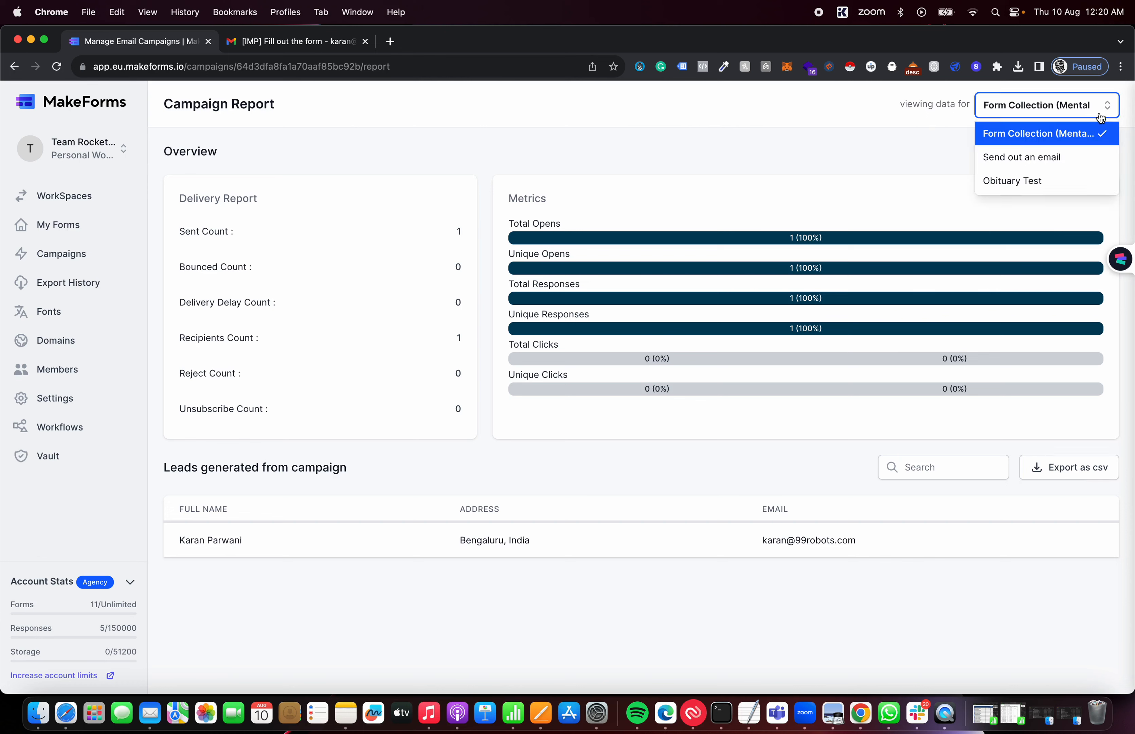
click(936, 142)
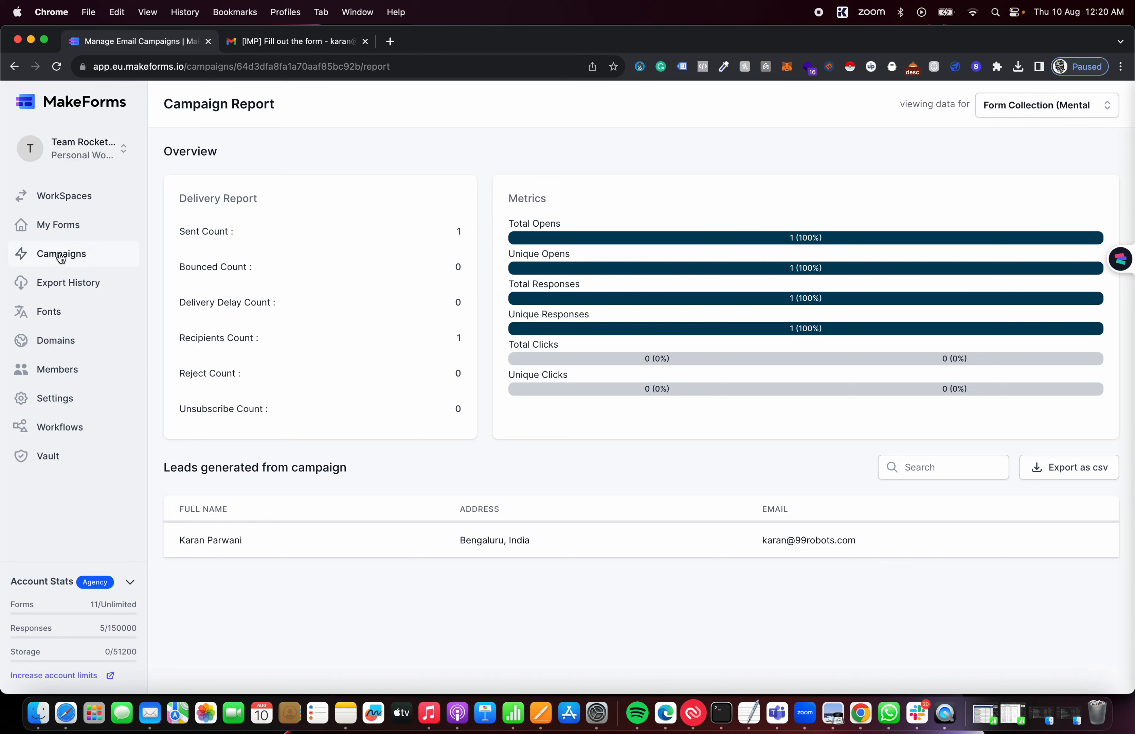